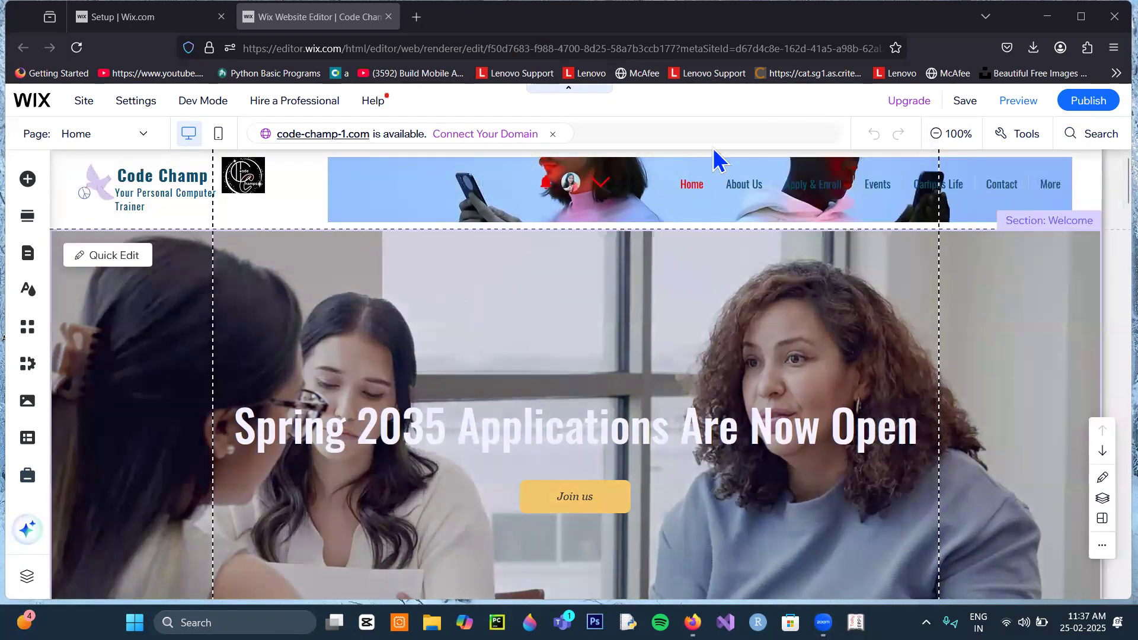
Open the domain connection page and replace the suggested address with raticodechamp.com.
{"action": "left_click", "coordinate": [549, 202]}
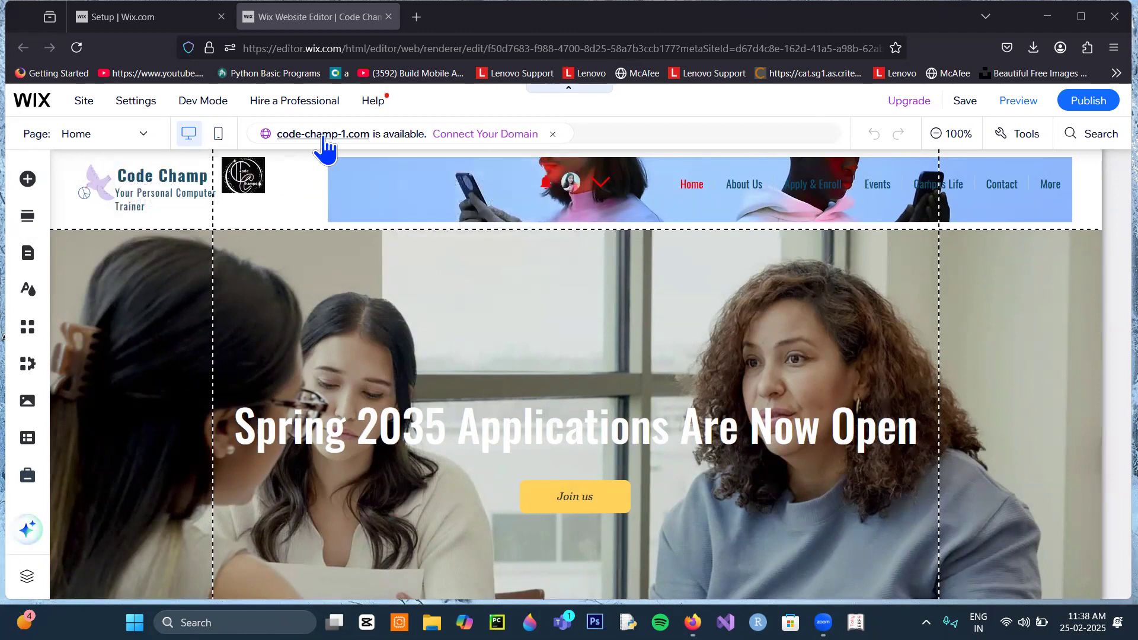
{"action": "left_click", "coordinate": [502, 135]}
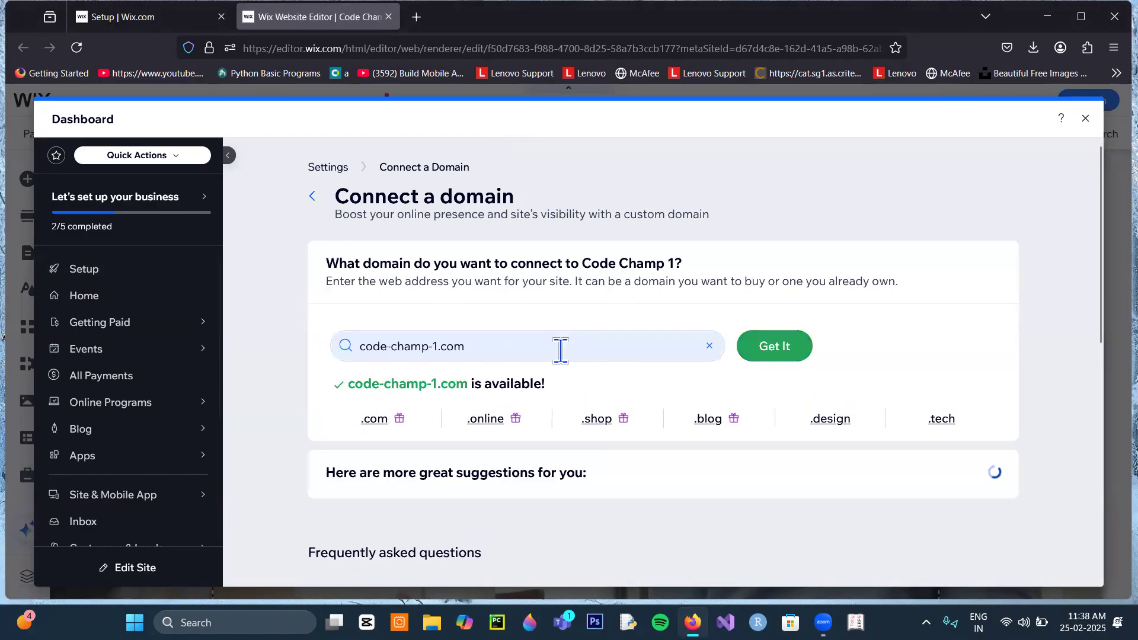
{"action": "left_click_drag", "start_coordinate": [483, 346], "coordinate": [349, 346]}
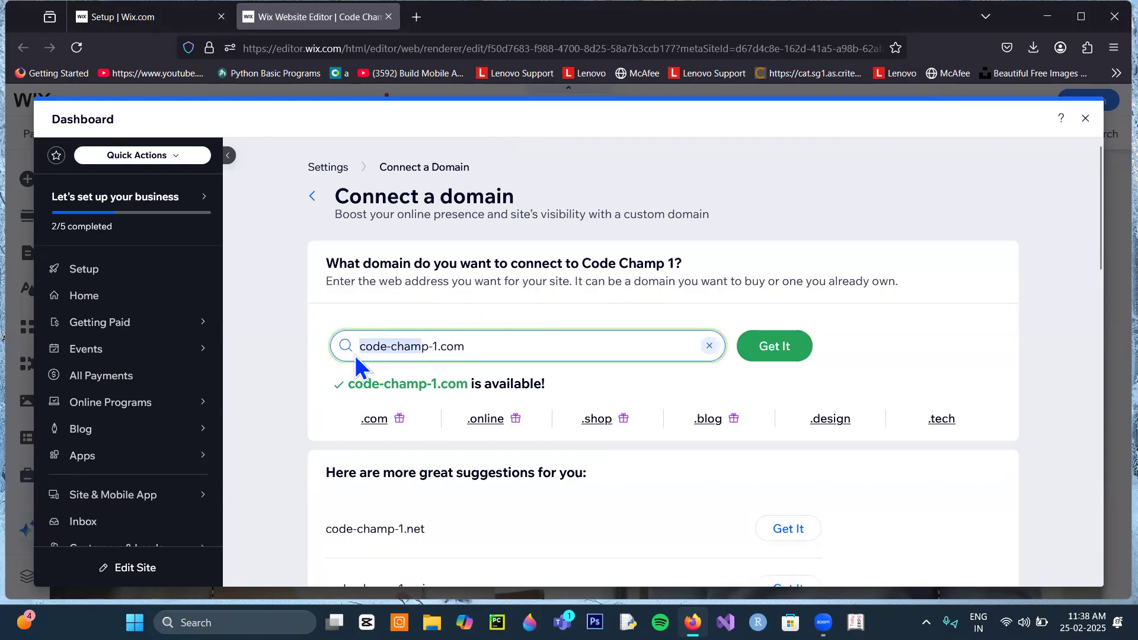
{"action": "key", "text": "Delete"}
{"action": "key", "text": "Delete"}
{"action": "key", "text": "Delete"}
{"action": "key", "text": "Delete"}
{"action": "key", "text": "Delete"}
{"action": "key", "text": "Delete"}
{"action": "key", "text": "Delete"}
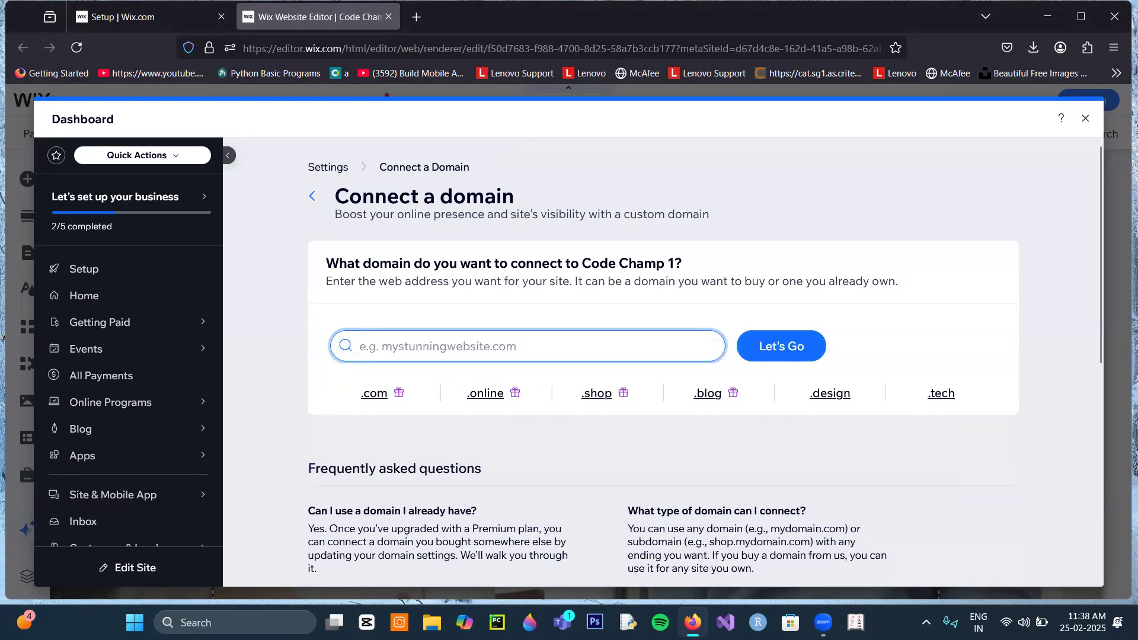
{"action": "type", "text": "rato"}
{"action": "type", "text": "cod"}
{"action": "type", "text": "echamp"}
{"action": "type", "text": ".com"}
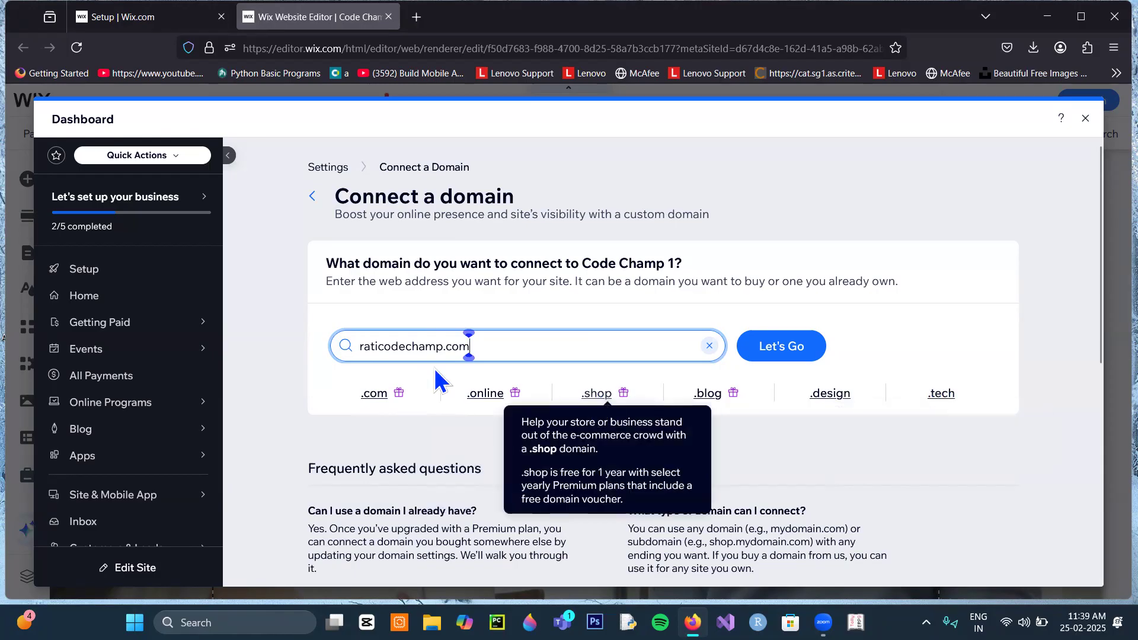
Review the domain endings and frequently asked questions on the Connect a Domain page, and close the dashboard.
{"action": "scroll", "coordinate": [437, 381], "scroll_direction": "down", "scroll_amount": 3}
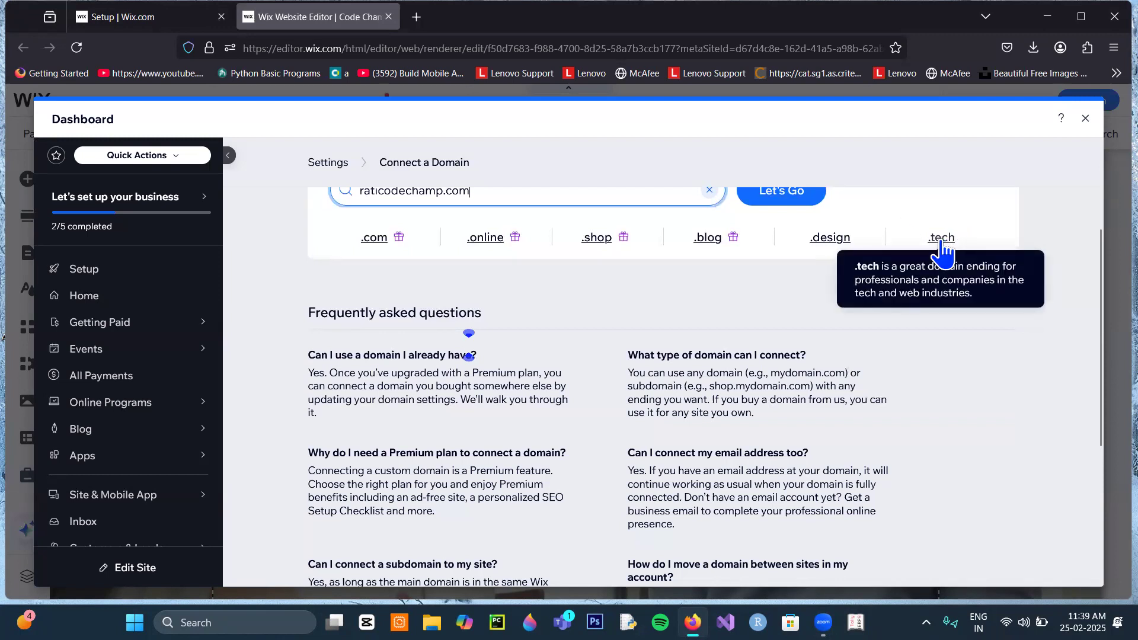
{"action": "scroll", "coordinate": [859, 343], "scroll_direction": "down", "scroll_amount": 4}
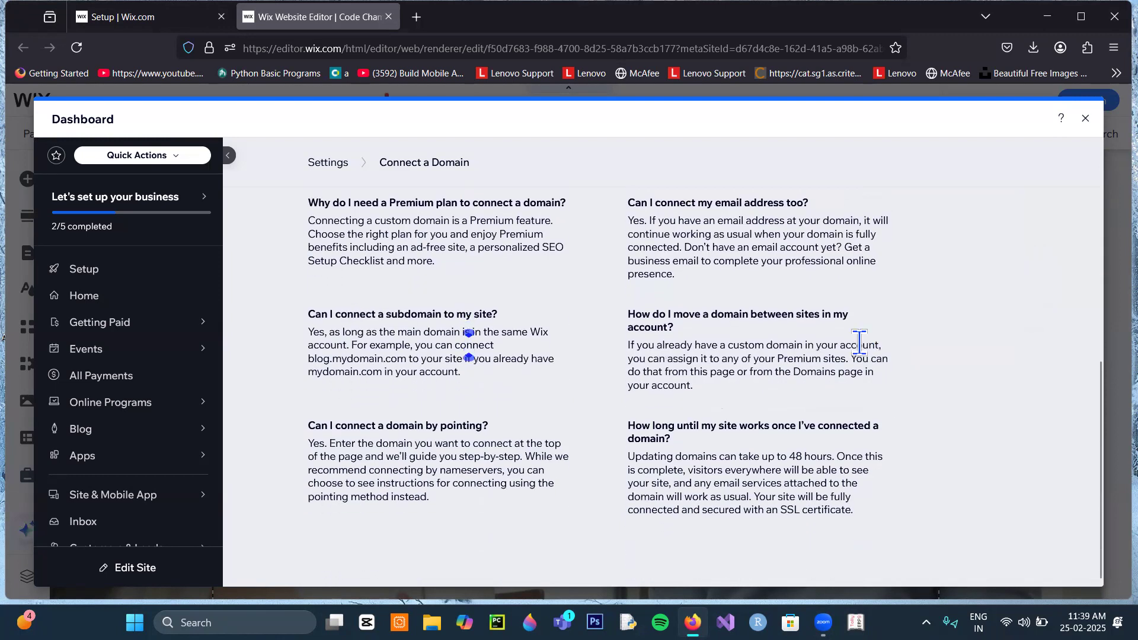
{"action": "scroll", "coordinate": [857, 342], "scroll_direction": "up", "scroll_amount": 5}
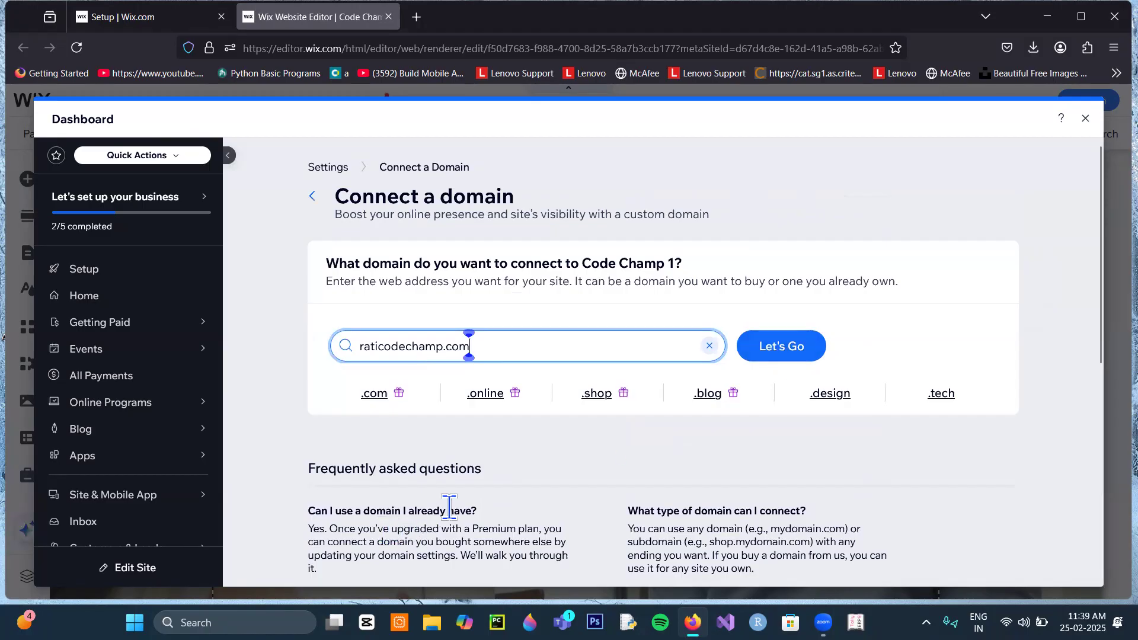
{"action": "scroll", "coordinate": [415, 498], "scroll_direction": "down", "scroll_amount": 3}
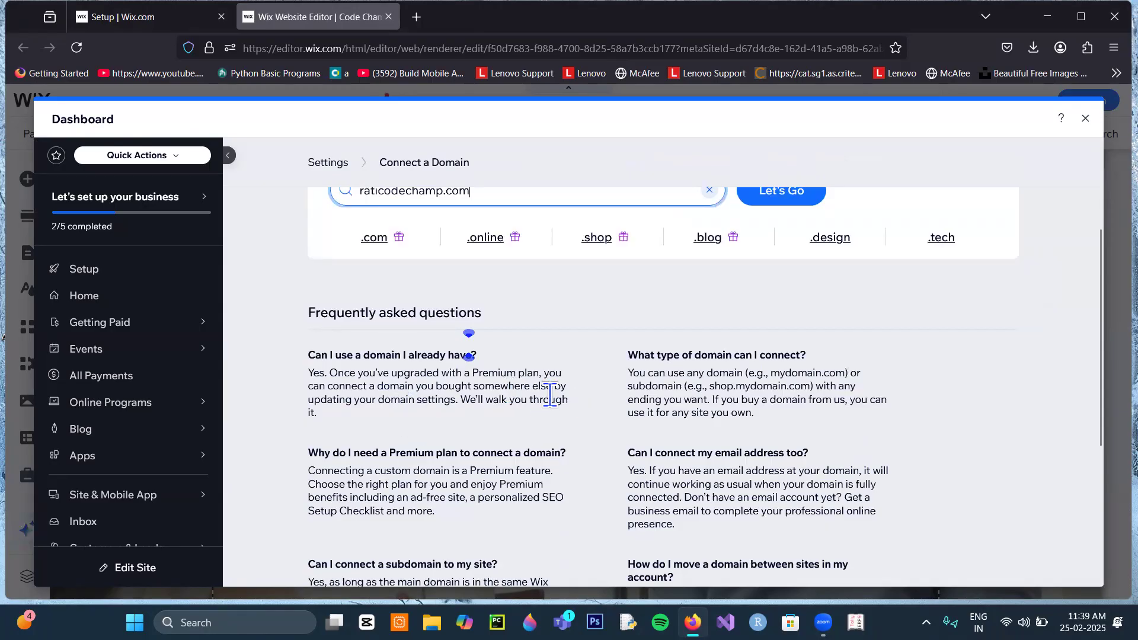
{"action": "scroll", "coordinate": [550, 395], "scroll_direction": "up", "scroll_amount": 3}
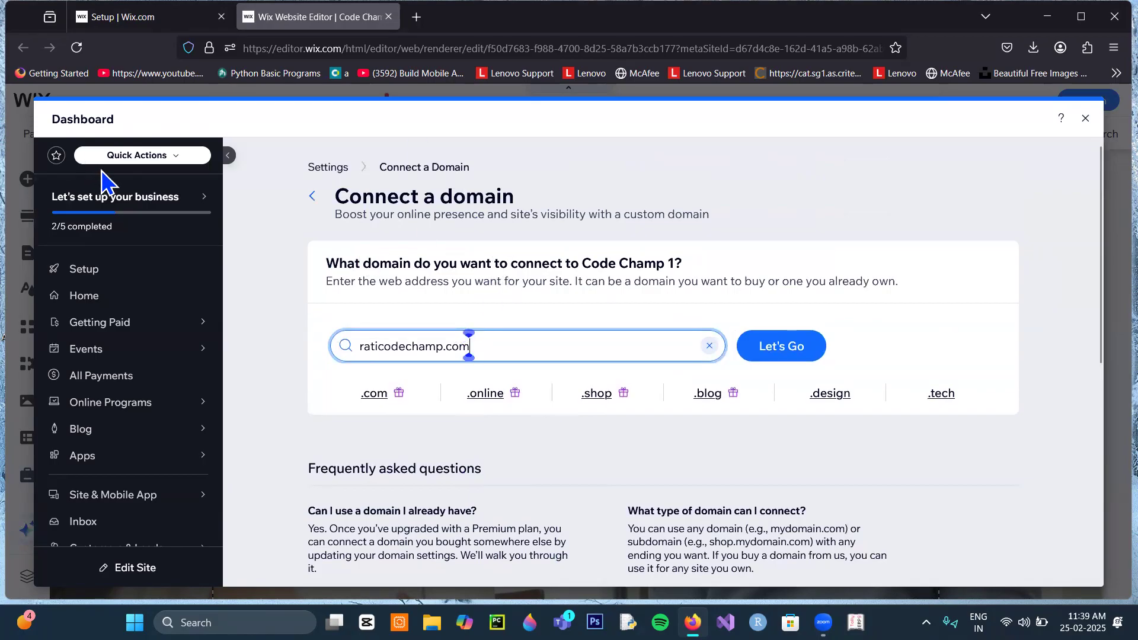
{"action": "mouse_move", "coordinate": [193, 213]}
{"action": "left_click", "coordinate": [1085, 118]}
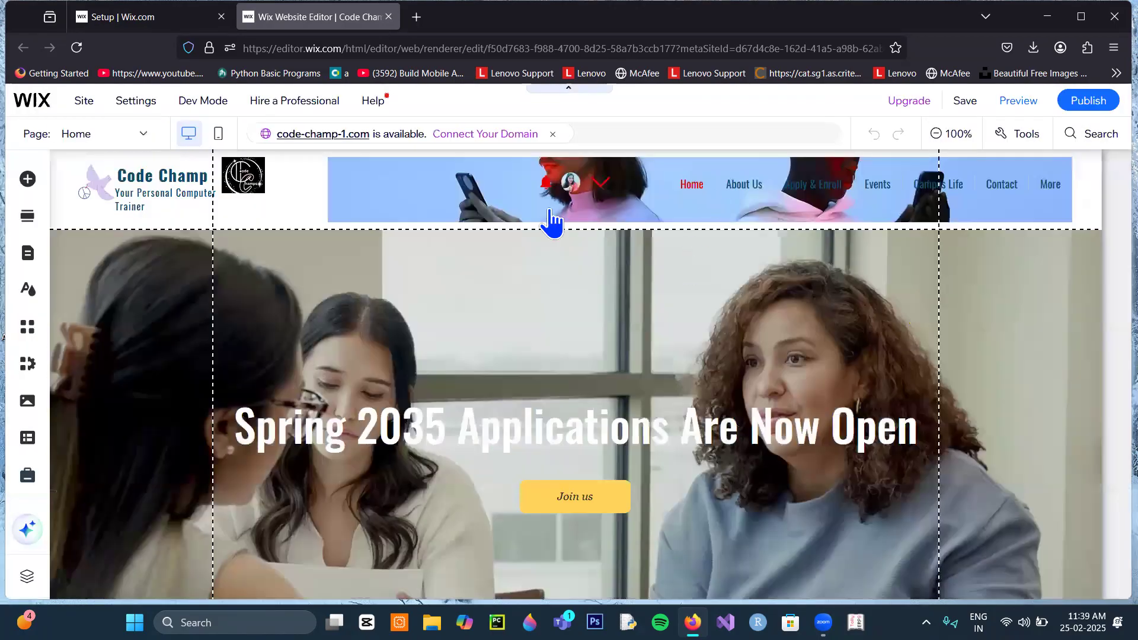
Reopen the domain connection page and check the availability of code-champ-1 with the .online and .com endings.
{"action": "left_click", "coordinate": [467, 134]}
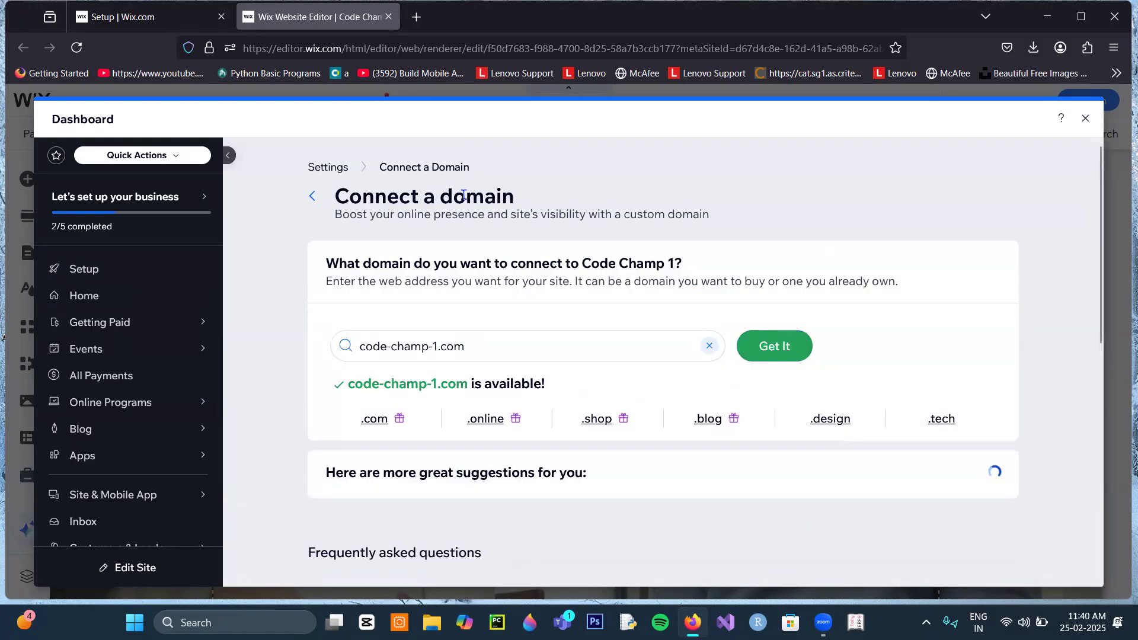
{"action": "left_click", "coordinate": [488, 421]}
{"action": "mouse_move", "coordinate": [391, 436]}
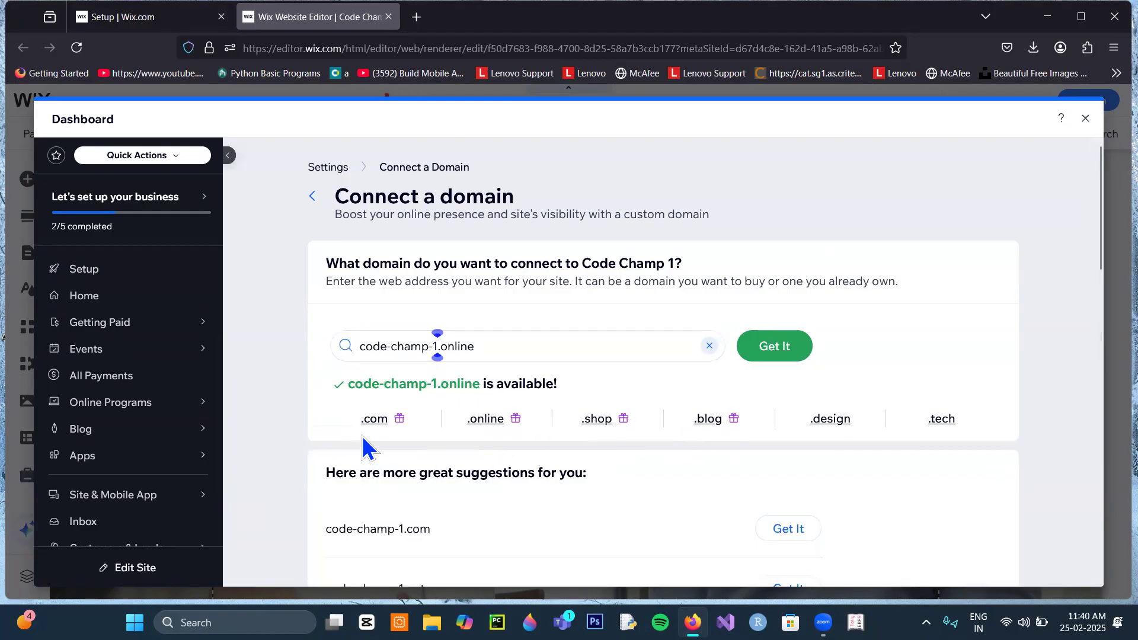
{"action": "left_click", "coordinate": [373, 420]}
{"action": "left_click", "coordinate": [437, 346]}
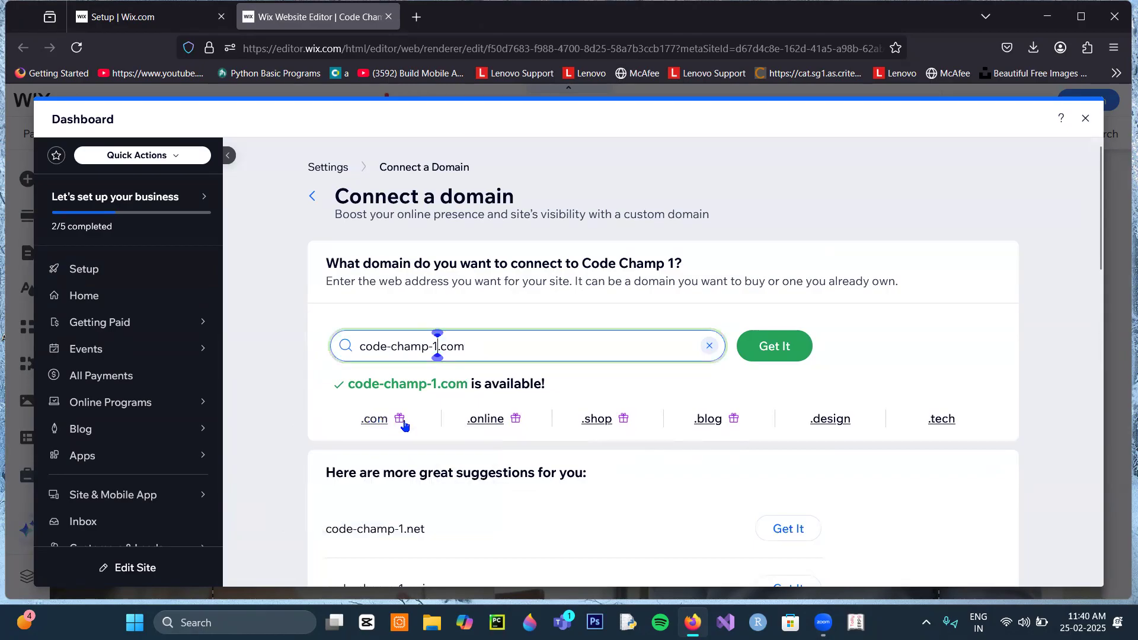
Proceed to get code-champ-1.com free with a Premium plan and compare the offered plans and their features.
{"action": "left_click", "coordinate": [792, 355]}
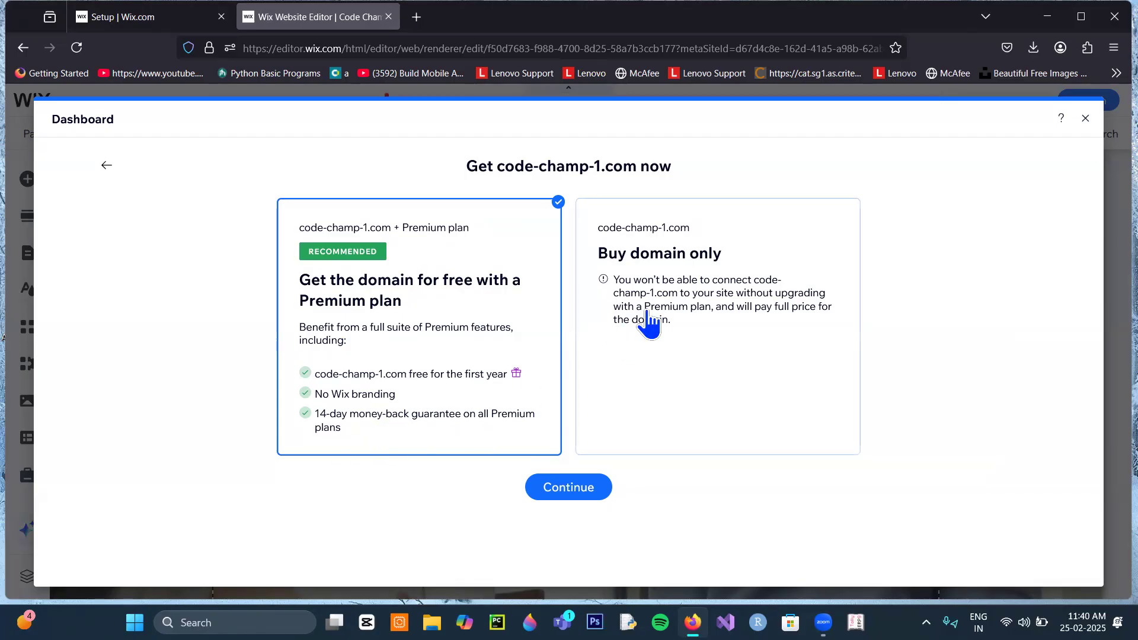
{"action": "left_click", "coordinate": [556, 495]}
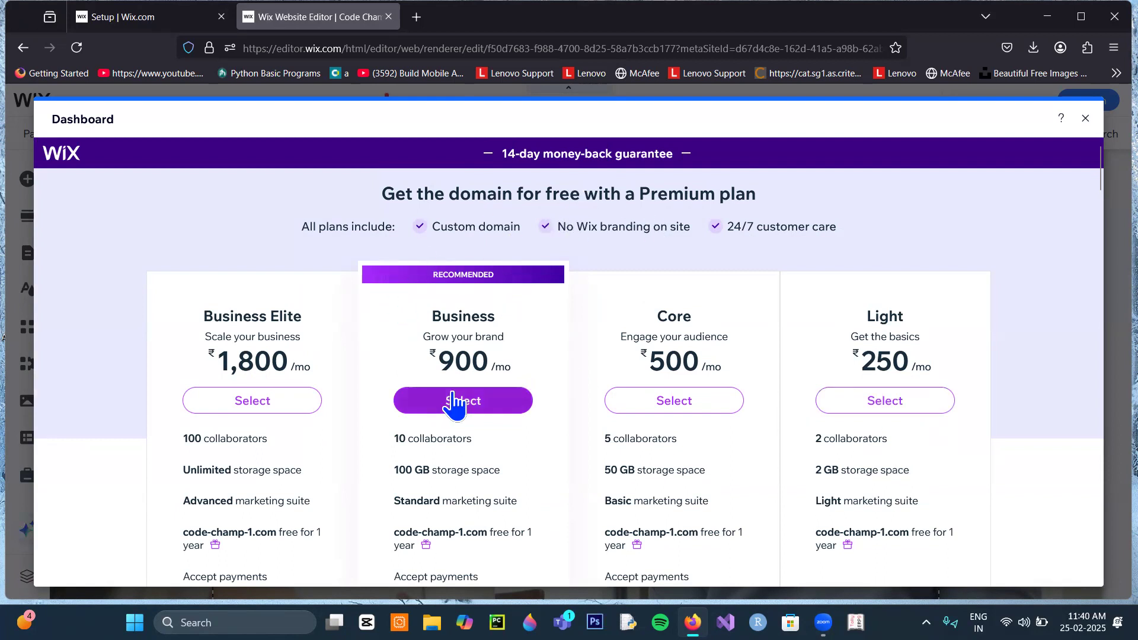
{"action": "scroll", "coordinate": [426, 422], "scroll_direction": "down", "scroll_amount": 4}
{"action": "scroll", "coordinate": [425, 422], "scroll_direction": "down", "scroll_amount": 3}
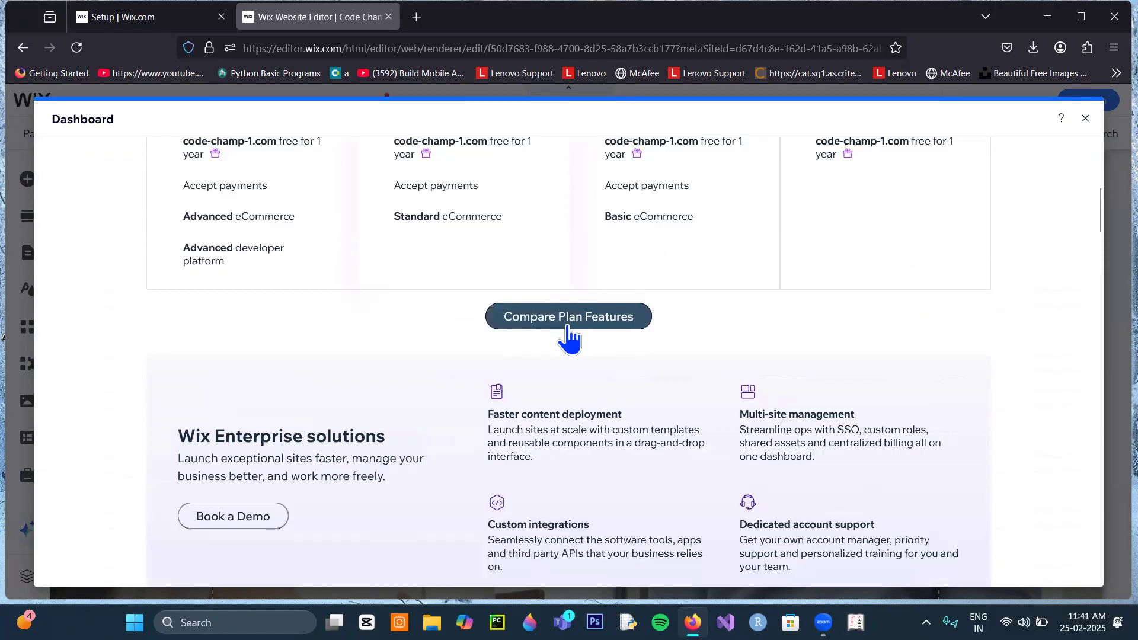
{"action": "scroll", "coordinate": [573, 358], "scroll_direction": "down", "scroll_amount": 7}
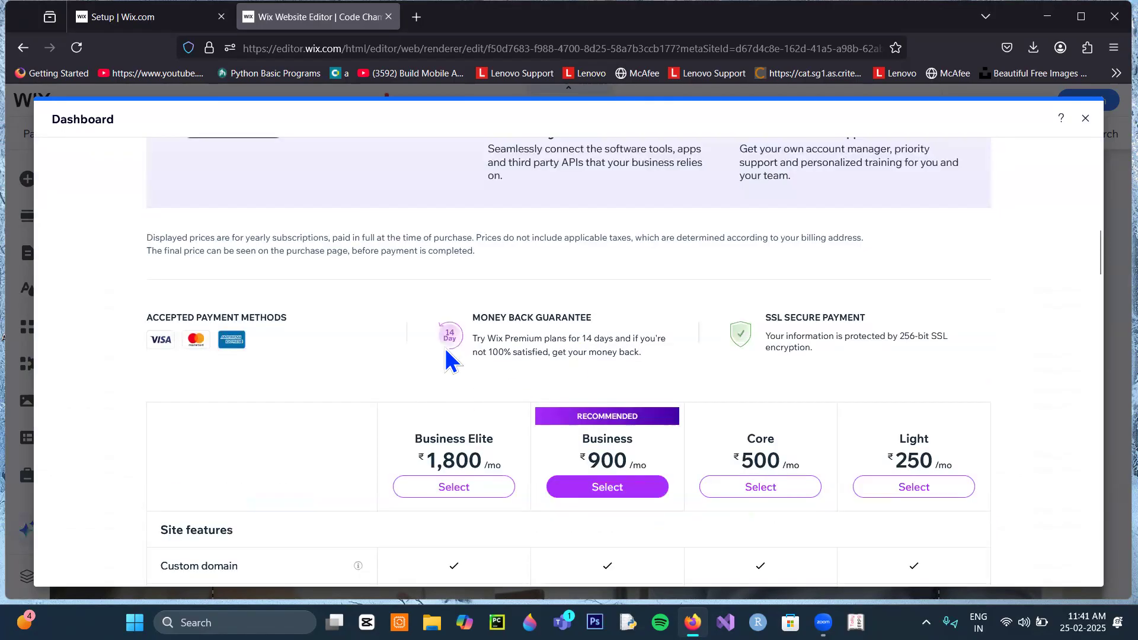
{"action": "scroll", "coordinate": [462, 350], "scroll_direction": "up", "scroll_amount": 10}
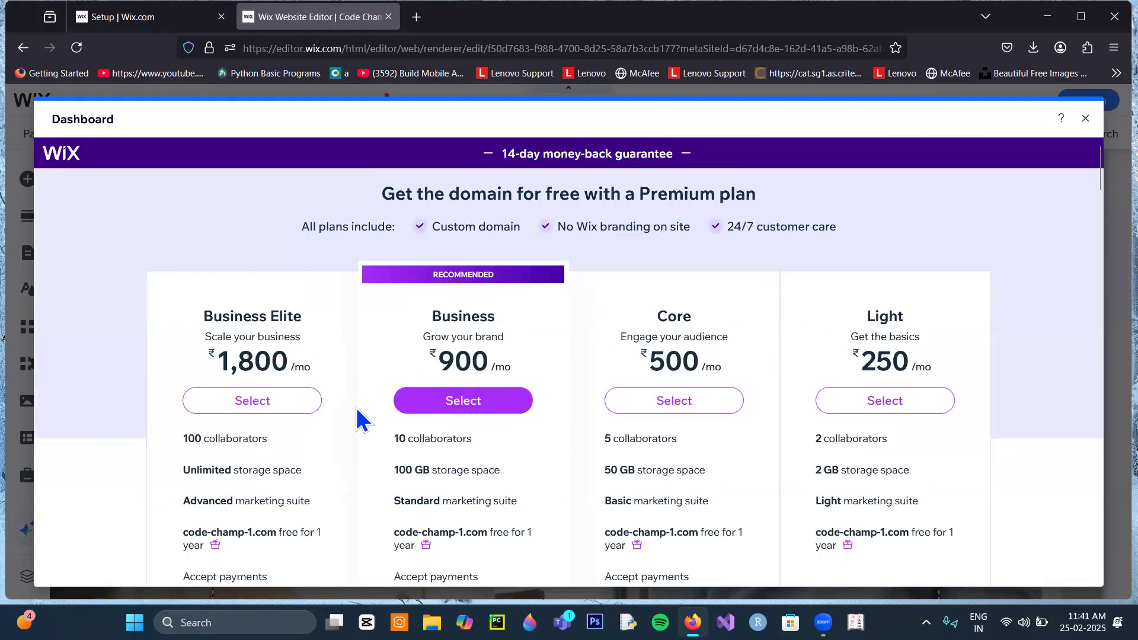
Choose the Core plan with monthly billing and continue to checkout.
{"action": "left_click", "coordinate": [645, 405]}
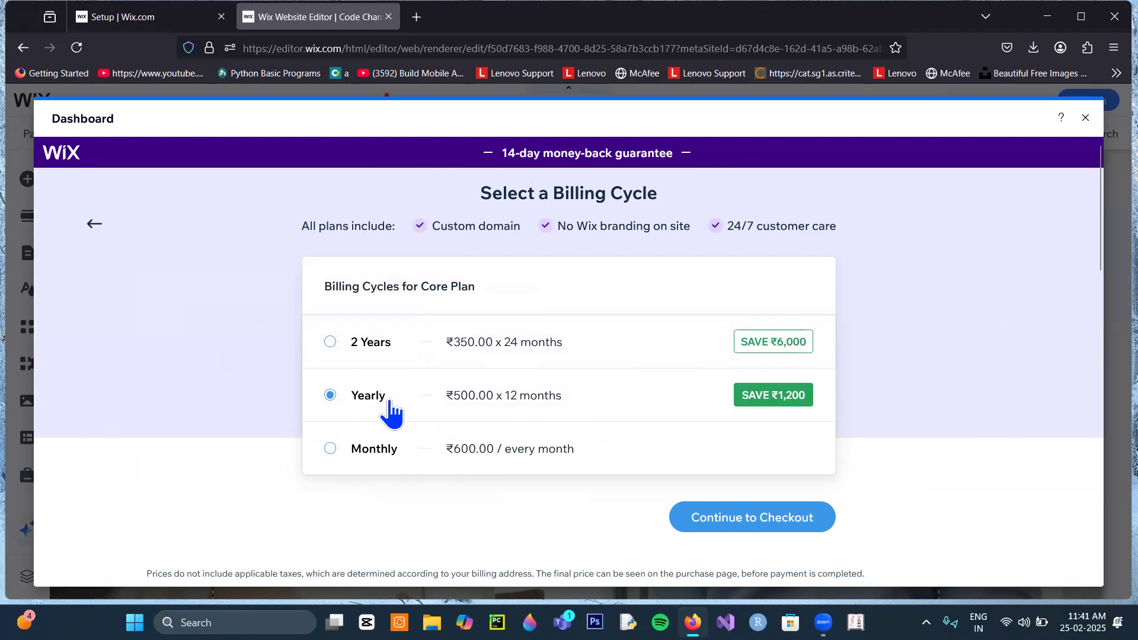
{"action": "left_click", "coordinate": [330, 451]}
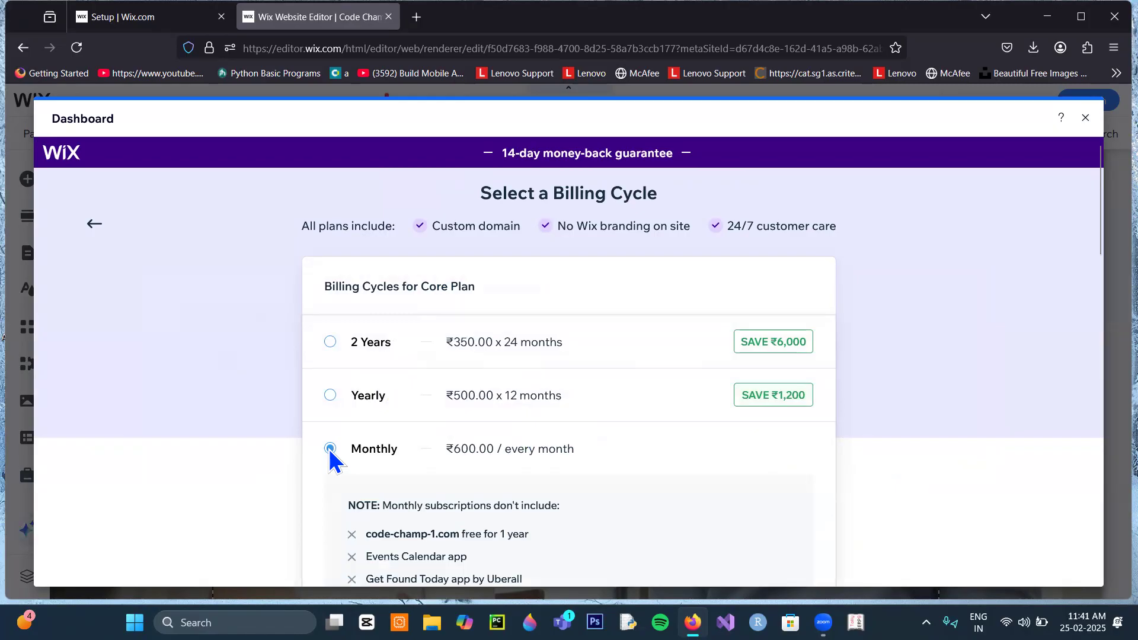
{"action": "scroll", "coordinate": [495, 446], "scroll_direction": "down", "scroll_amount": 3}
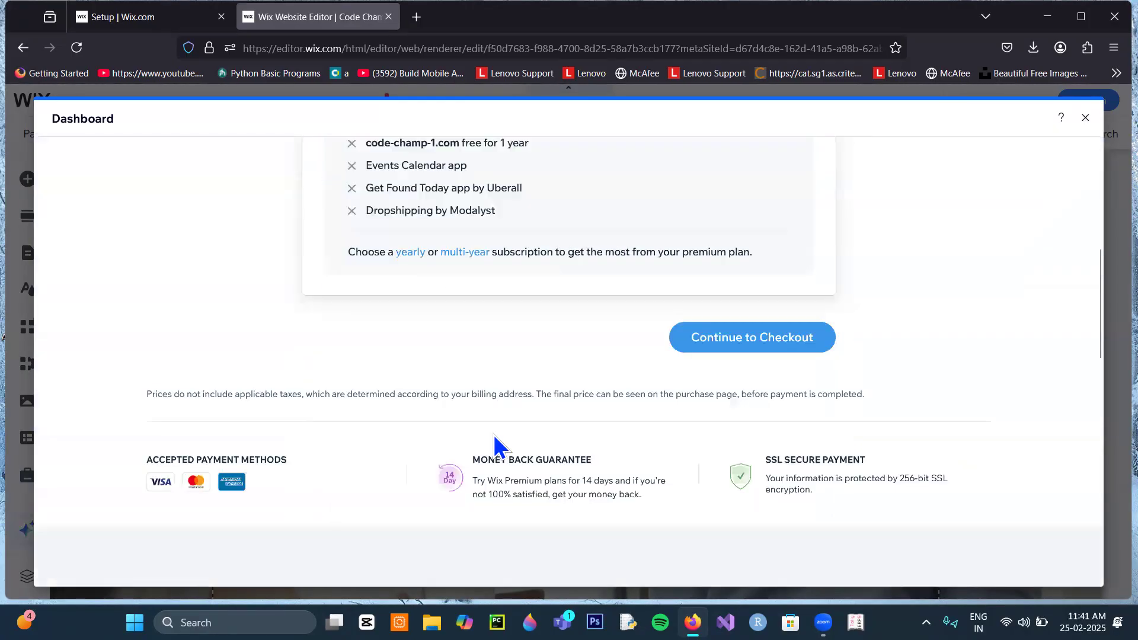
{"action": "left_click", "coordinate": [702, 345]}
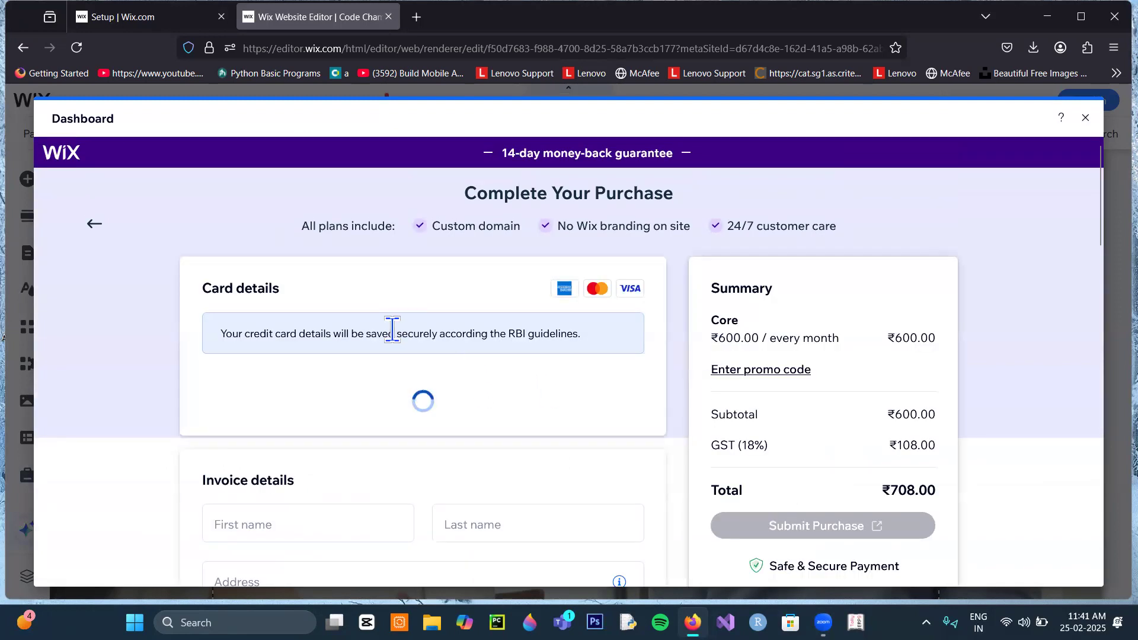
Review the checkout page's card fields, invoice details and purchase summary, and close it without submitting the purchase.
{"action": "scroll", "coordinate": [391, 385], "scroll_direction": "down", "scroll_amount": 4}
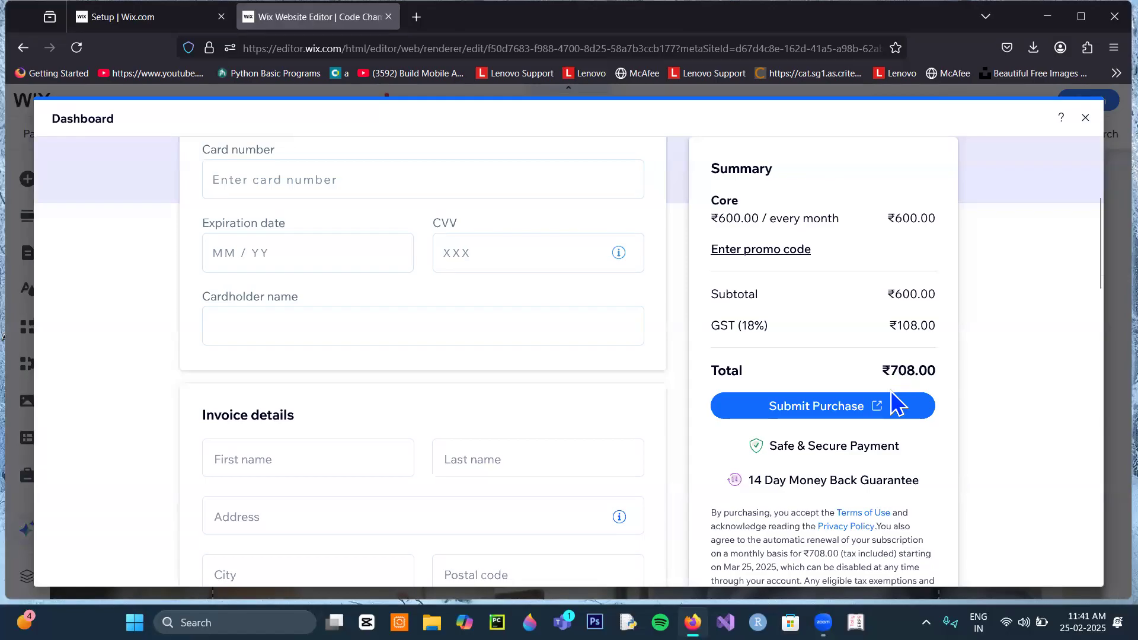
{"action": "scroll", "coordinate": [853, 474], "scroll_direction": "down", "scroll_amount": 6}
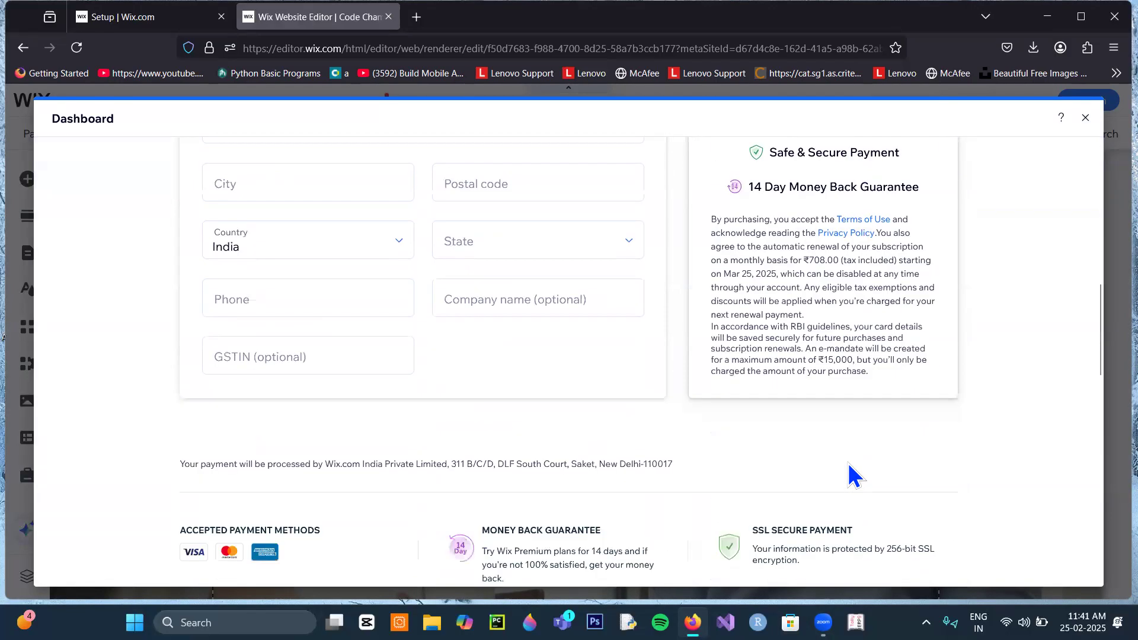
{"action": "scroll", "coordinate": [854, 474], "scroll_direction": "up", "scroll_amount": 7}
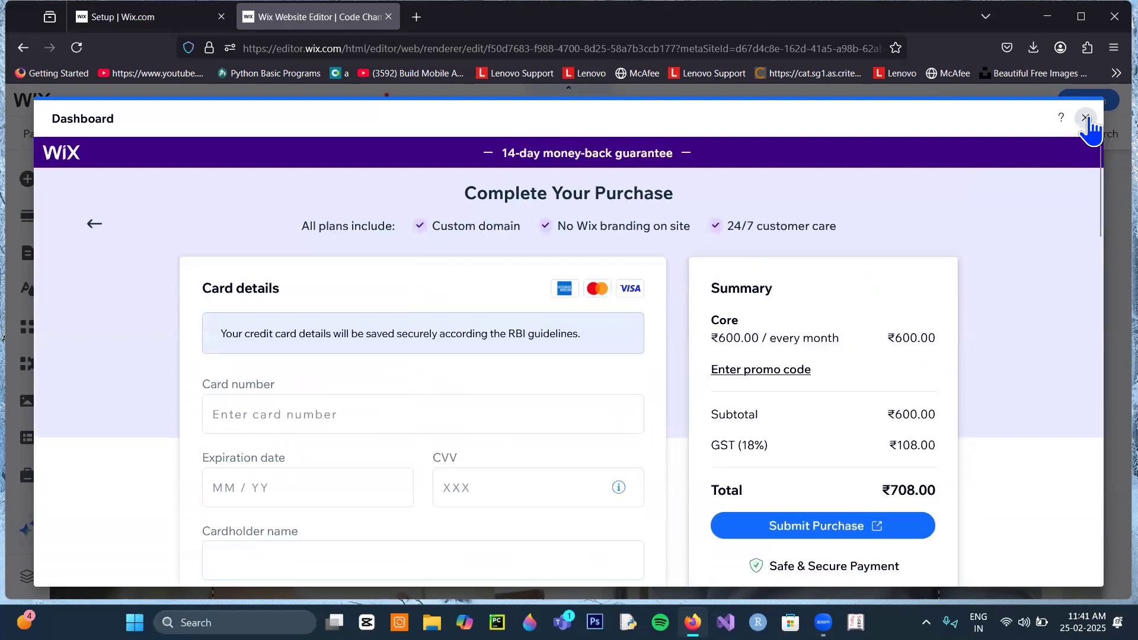
{"action": "left_click", "coordinate": [1085, 118]}
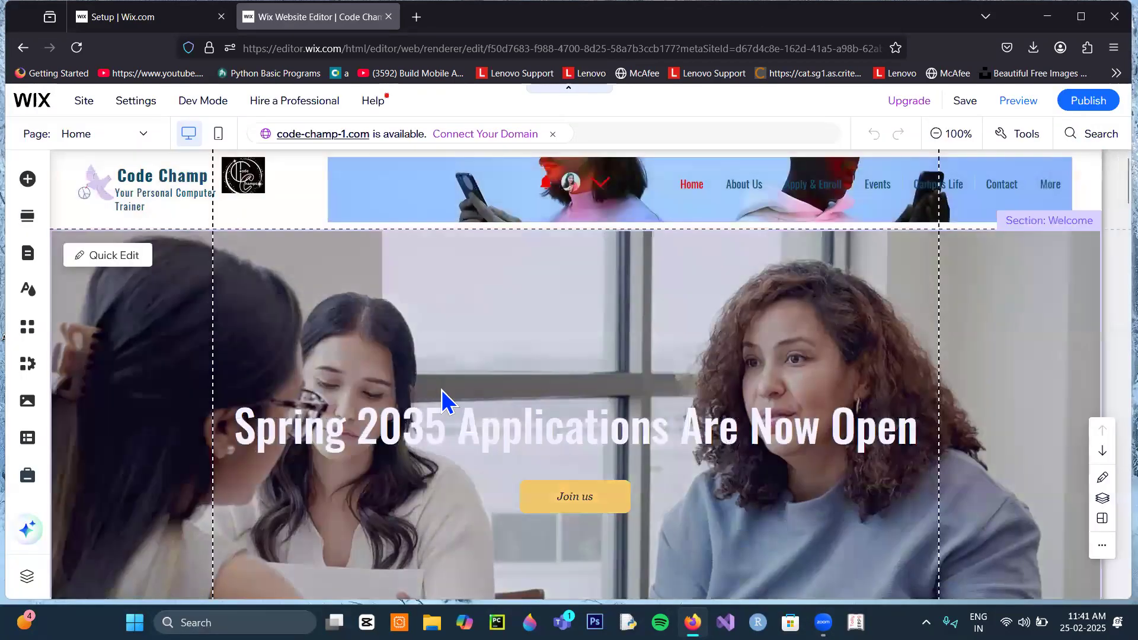
Add a green Pay Now button to the Welcome section and place it just below the Join us button.
{"action": "scroll", "coordinate": [441, 402], "scroll_direction": "down", "scroll_amount": 5}
{"action": "scroll", "coordinate": [442, 402], "scroll_direction": "up", "scroll_amount": 1}
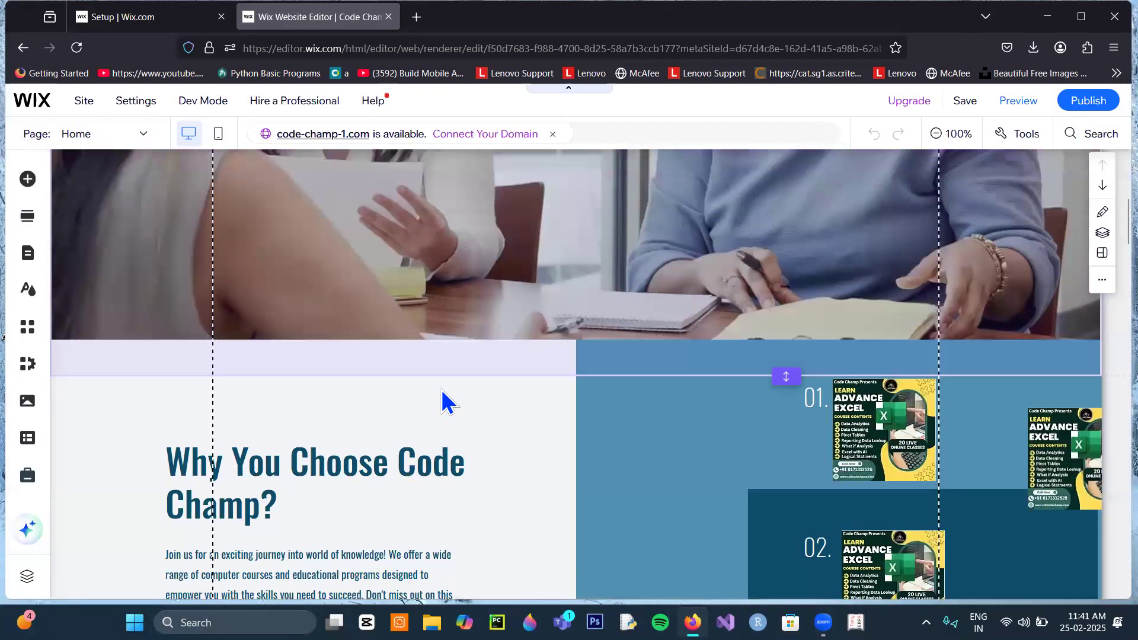
{"action": "scroll", "coordinate": [445, 402], "scroll_direction": "up", "scroll_amount": 4}
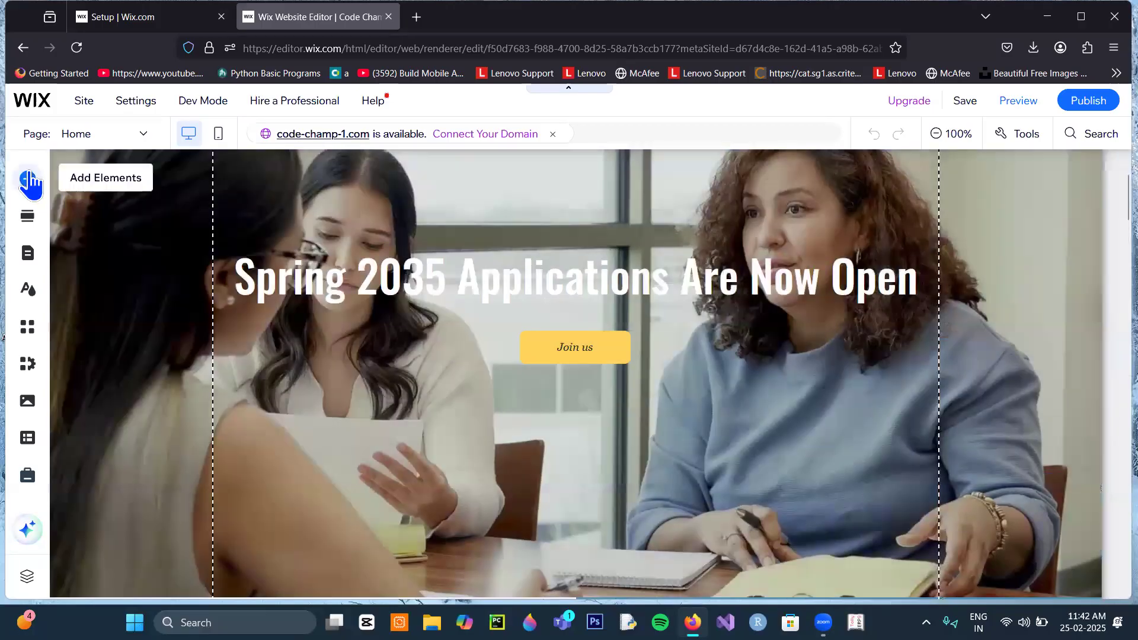
{"action": "left_click", "coordinate": [28, 179]}
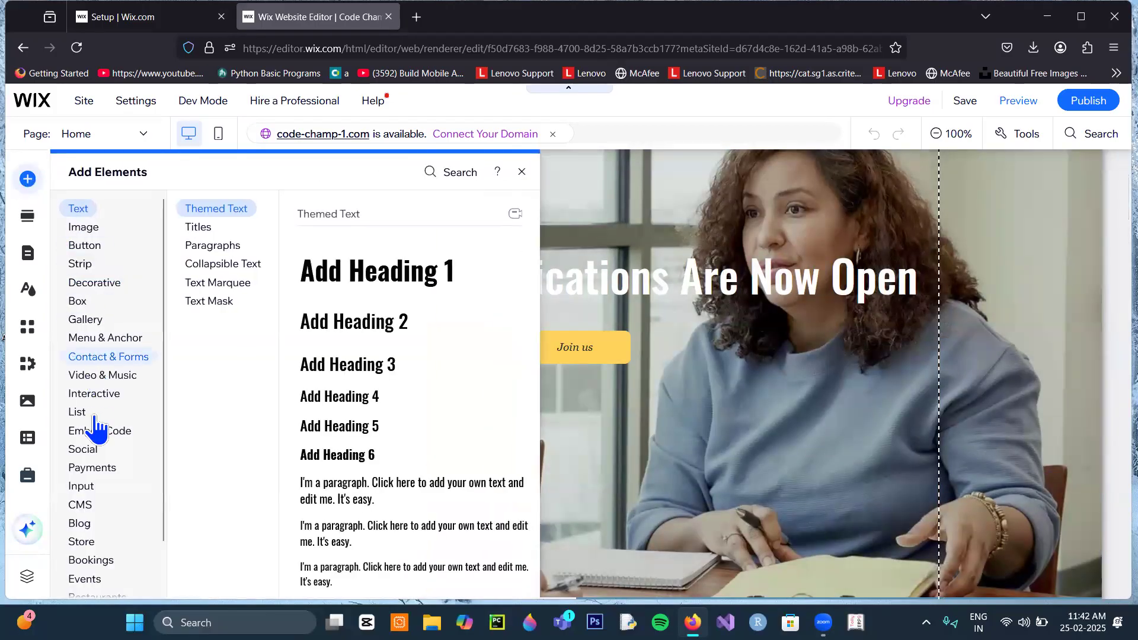
{"action": "scroll", "coordinate": [83, 557], "scroll_direction": "down", "scroll_amount": 2}
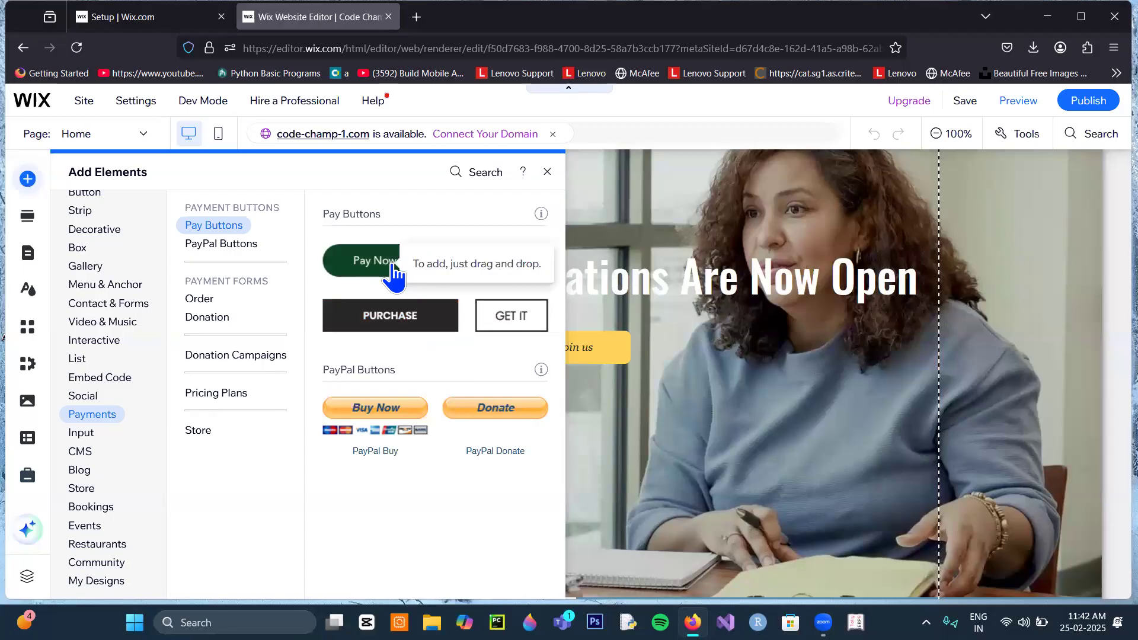
{"action": "left_click_drag", "start_coordinate": [392, 264], "coordinate": [518, 379]}
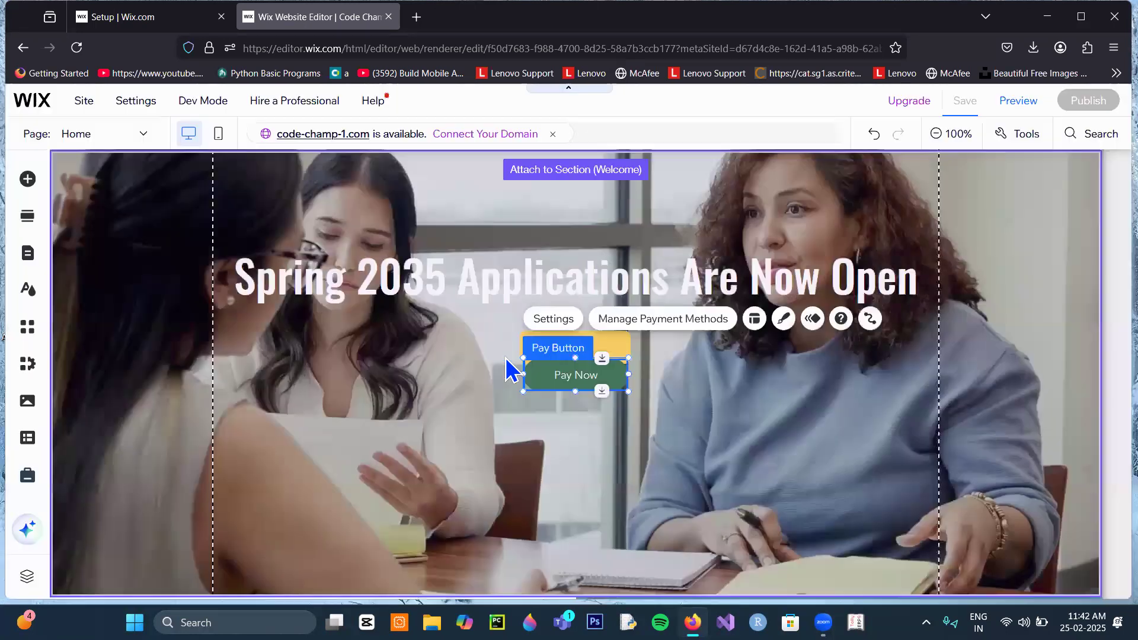
{"action": "left_click_drag", "start_coordinate": [564, 378], "coordinate": [591, 397]}
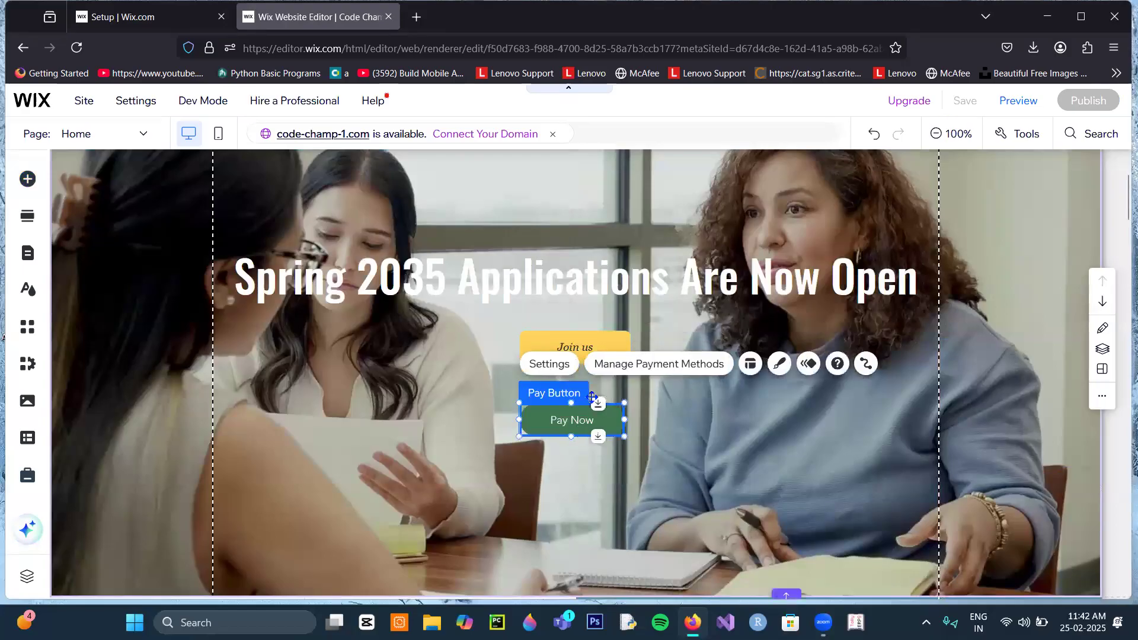
Open payment method management for the pay button, confirm India as the business location, and look over the payment providers.
{"action": "left_click", "coordinate": [640, 371]}
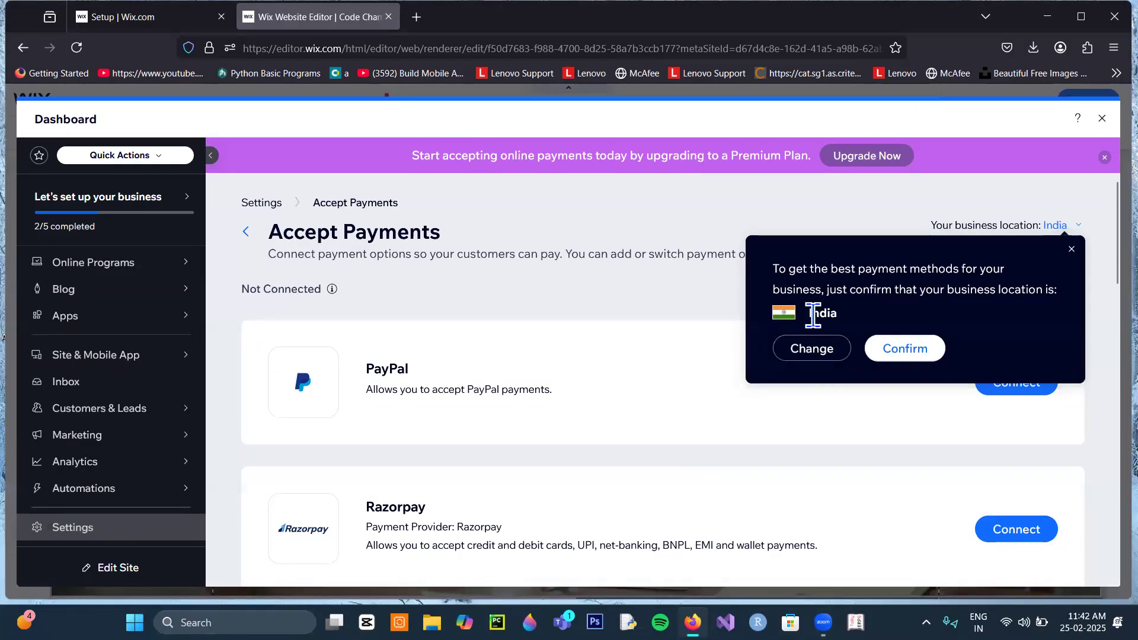
{"action": "left_click", "coordinate": [893, 351]}
{"action": "scroll", "coordinate": [461, 400], "scroll_direction": "down", "scroll_amount": 3}
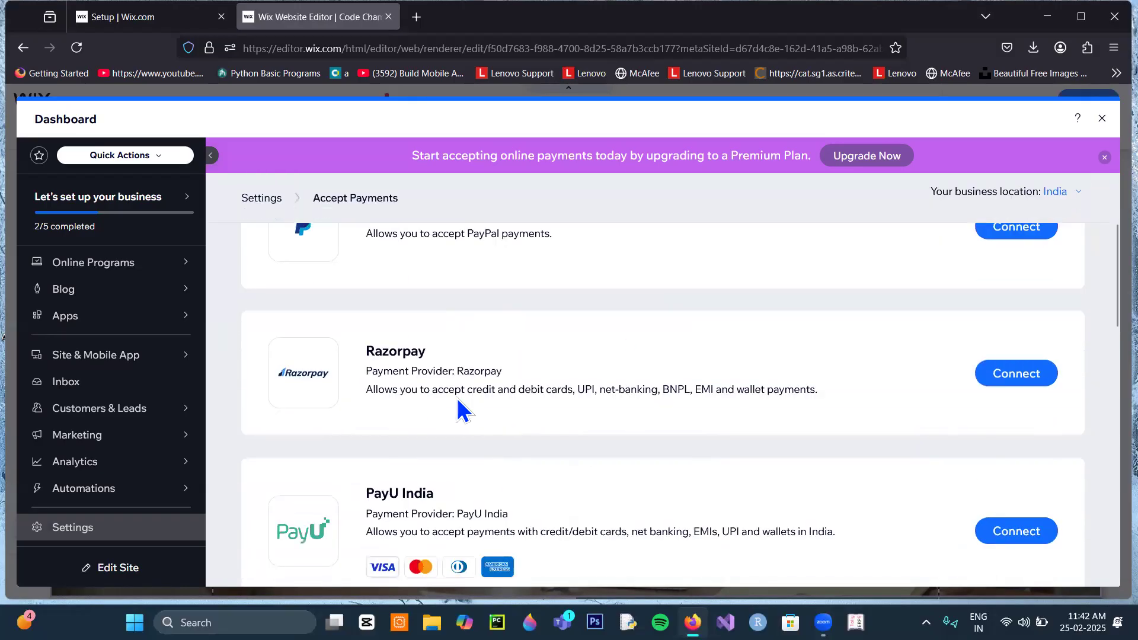
Look through the remaining payment providers, open the Manual Payments connection form, and pick Manual payment as the payment type.
{"action": "scroll", "coordinate": [449, 424], "scroll_direction": "down", "scroll_amount": 8}
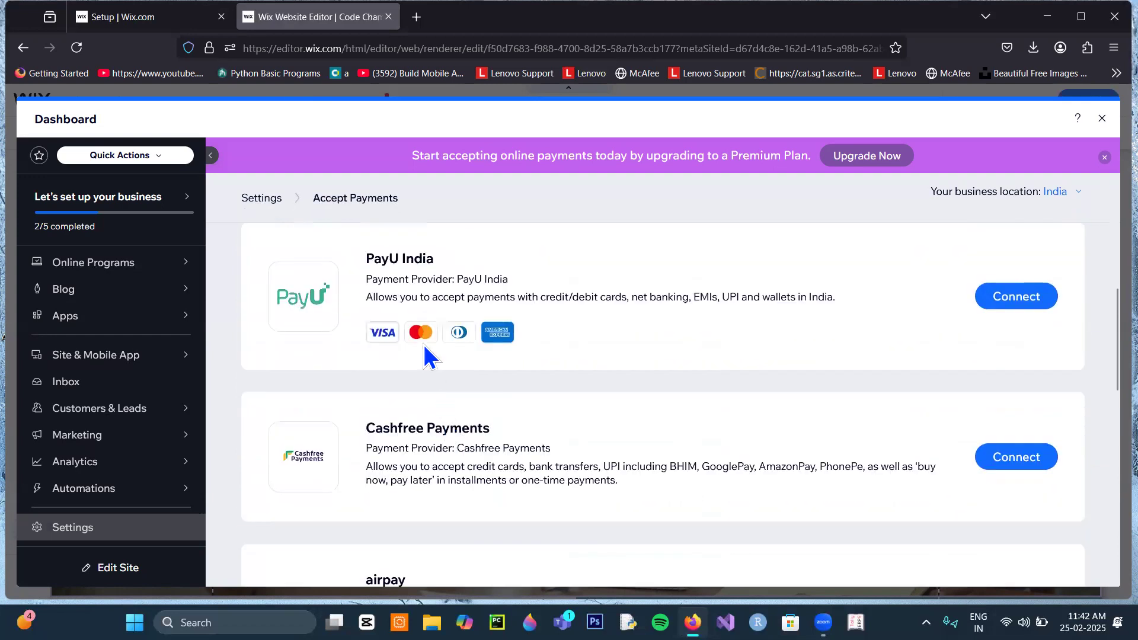
{"action": "scroll", "coordinate": [446, 431], "scroll_direction": "down", "scroll_amount": 4}
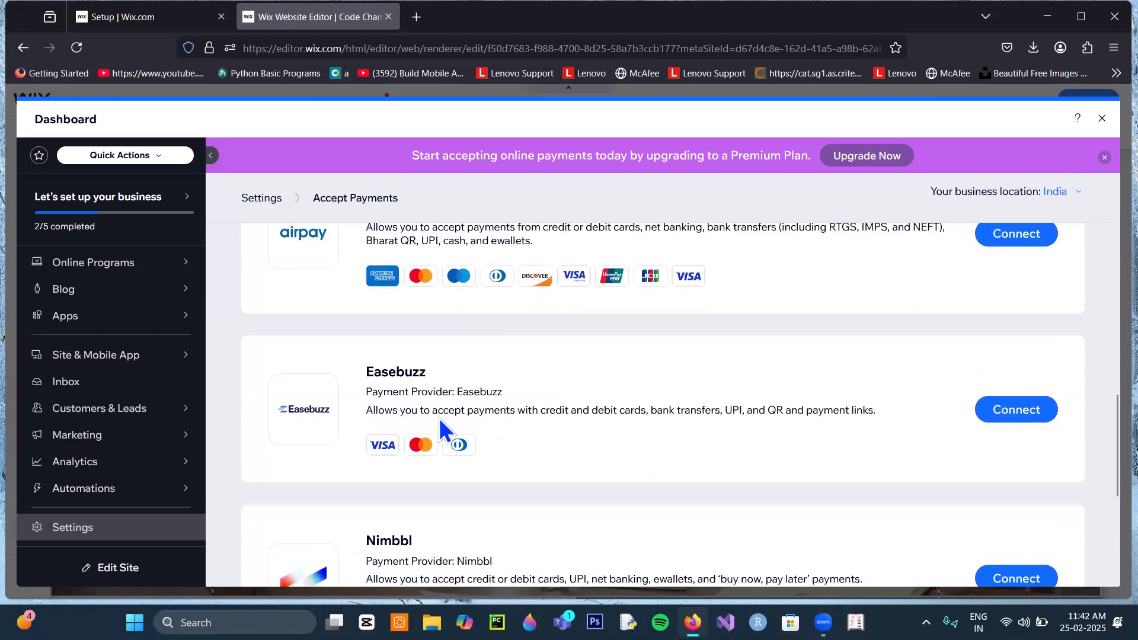
{"action": "scroll", "coordinate": [442, 424], "scroll_direction": "down", "scroll_amount": 5}
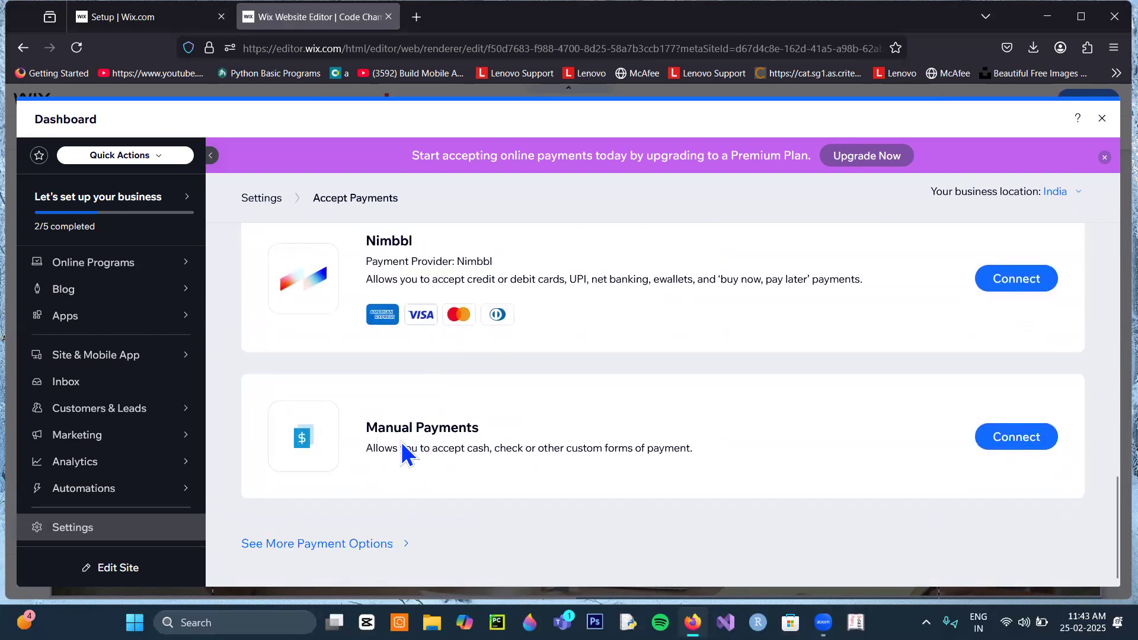
{"action": "left_click", "coordinate": [1015, 441]}
{"action": "left_click", "coordinate": [399, 375]}
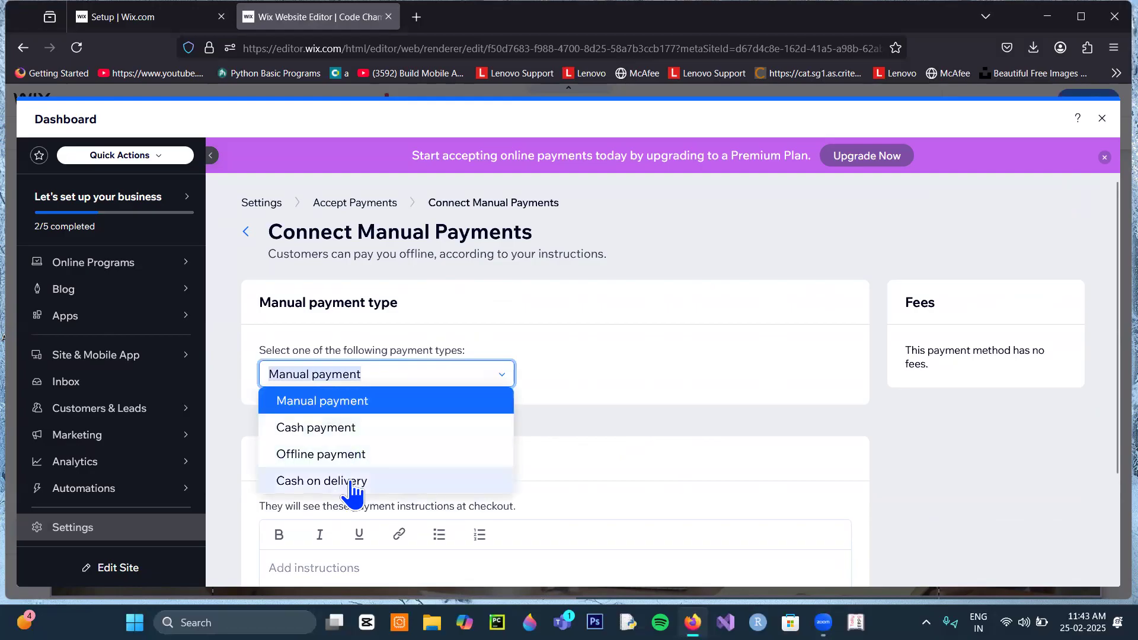
{"action": "left_click", "coordinate": [352, 408]}
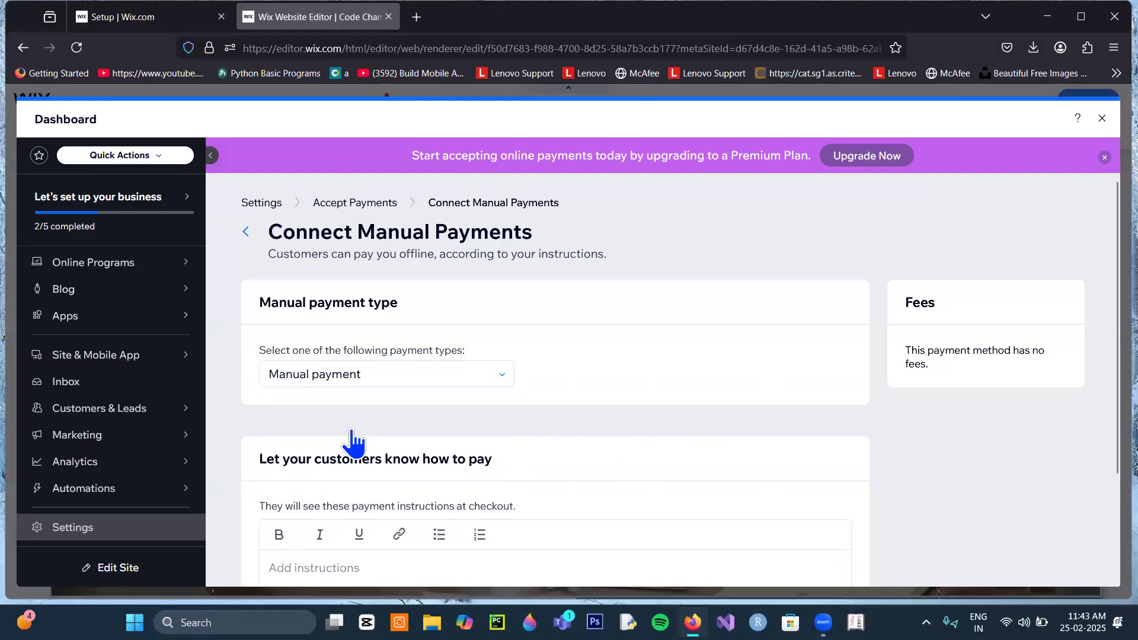
Review the manual payment form's fees and customer instructions area, and return to the payment provider list without connecting.
{"action": "scroll", "coordinate": [350, 442], "scroll_direction": "down", "scroll_amount": 2}
{"action": "scroll", "coordinate": [351, 433], "scroll_direction": "up", "scroll_amount": 2}
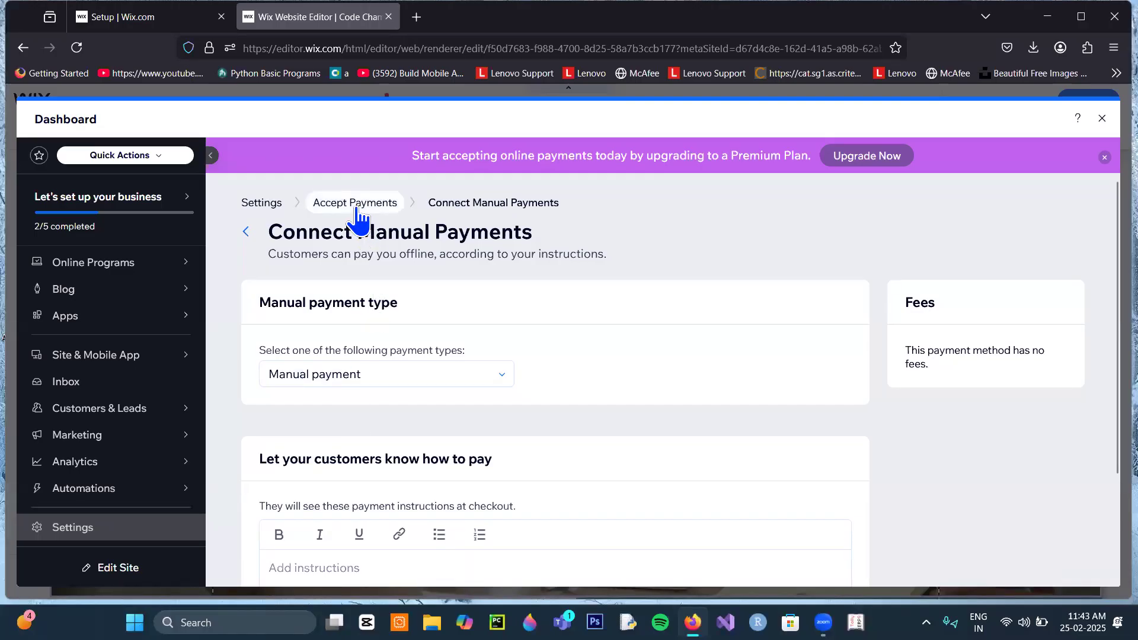
{"action": "scroll", "coordinate": [333, 398], "scroll_direction": "down", "scroll_amount": 2}
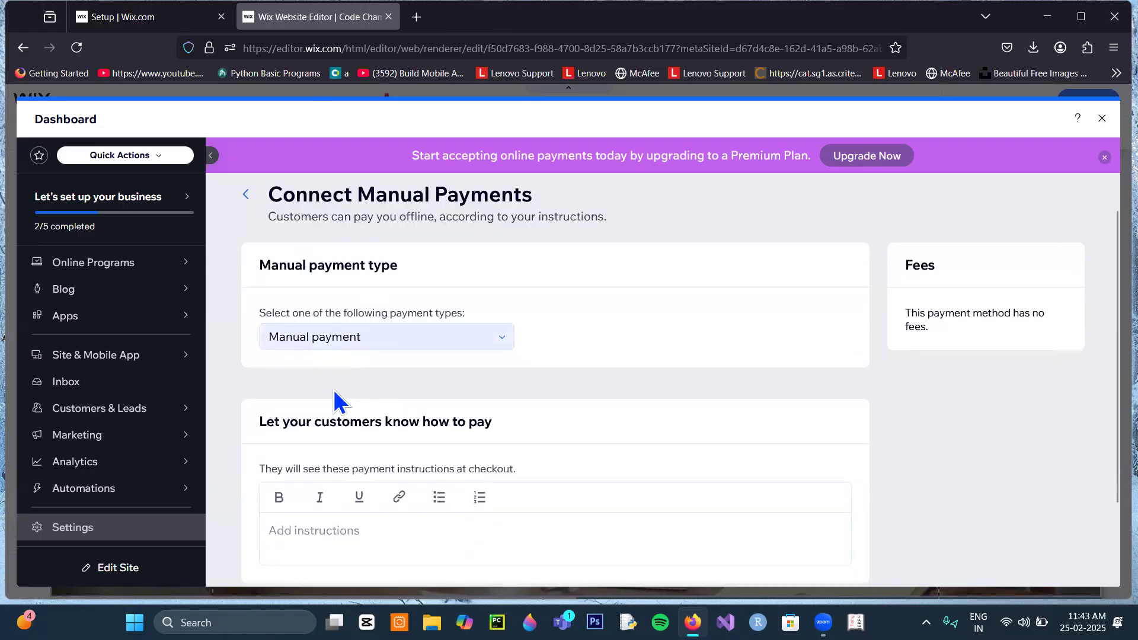
{"action": "scroll", "coordinate": [344, 391], "scroll_direction": "up", "scroll_amount": 2}
{"action": "scroll", "coordinate": [701, 459], "scroll_direction": "down", "scroll_amount": 2}
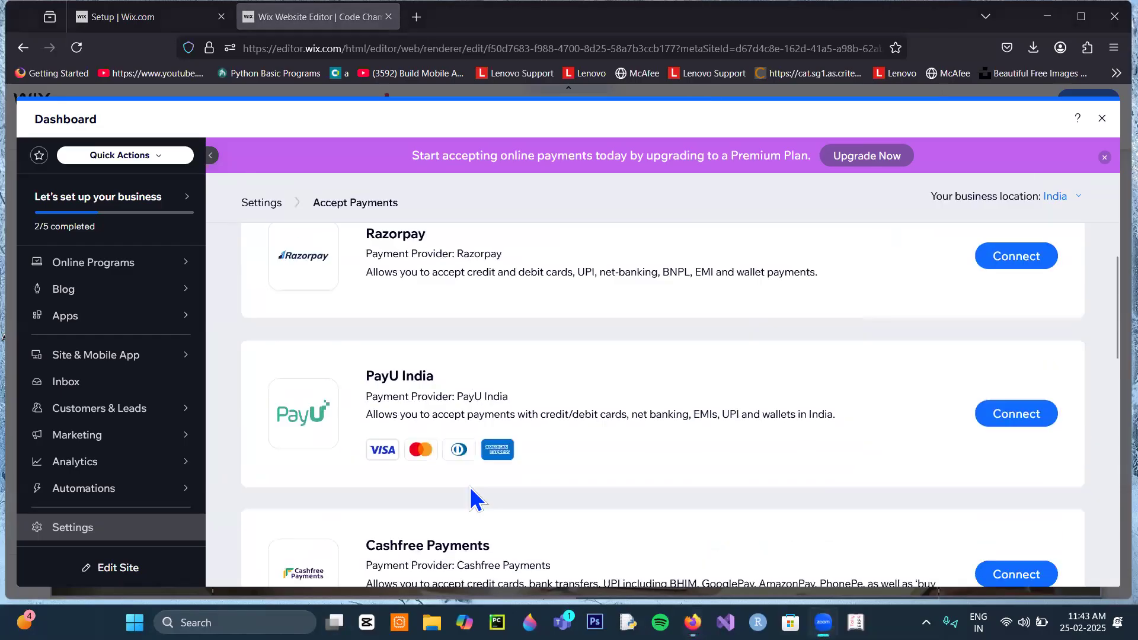
Open the PayU India connection form and review its instructions, merchant account fields and available payment methods.
{"action": "scroll", "coordinate": [471, 488], "scroll_direction": "down", "scroll_amount": 1}
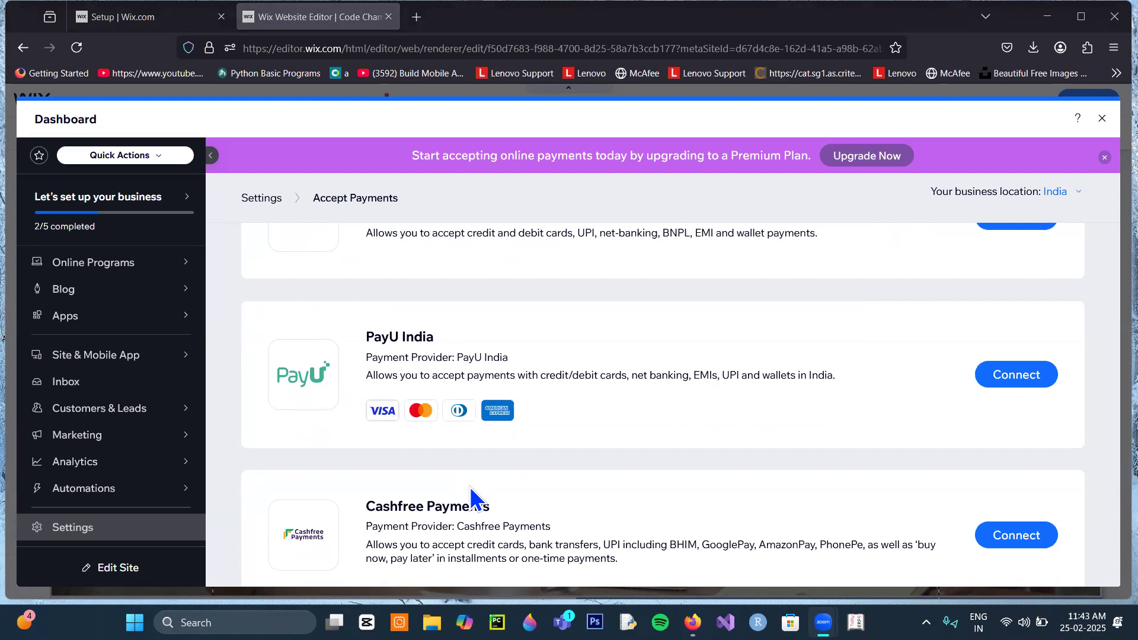
{"action": "left_click", "coordinate": [1018, 382]}
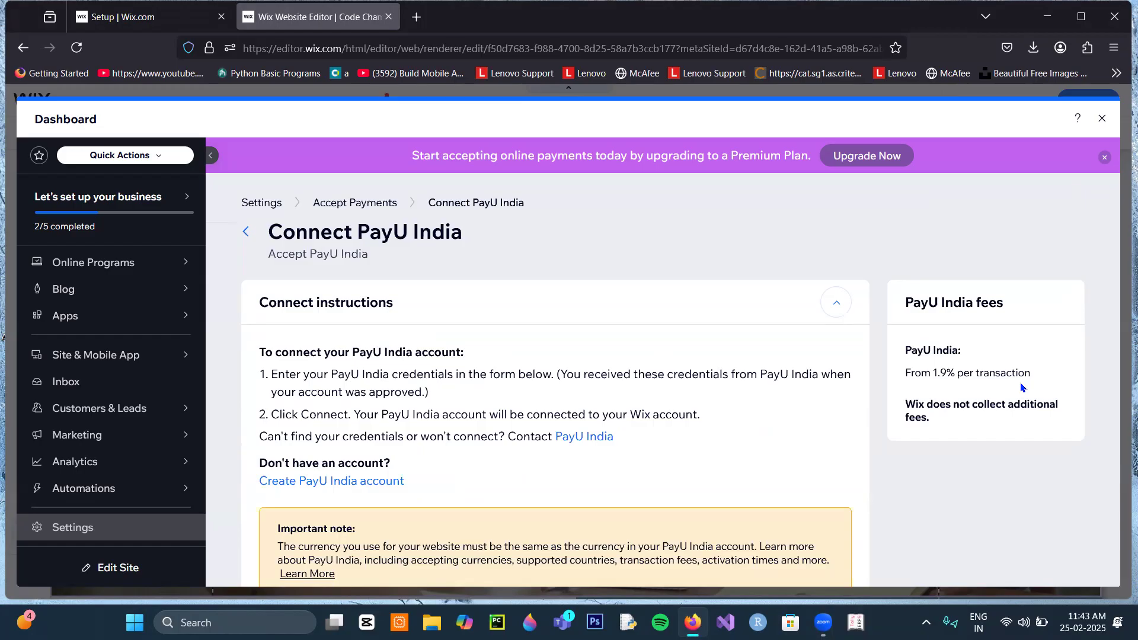
{"action": "scroll", "coordinate": [666, 510], "scroll_direction": "down", "scroll_amount": 7}
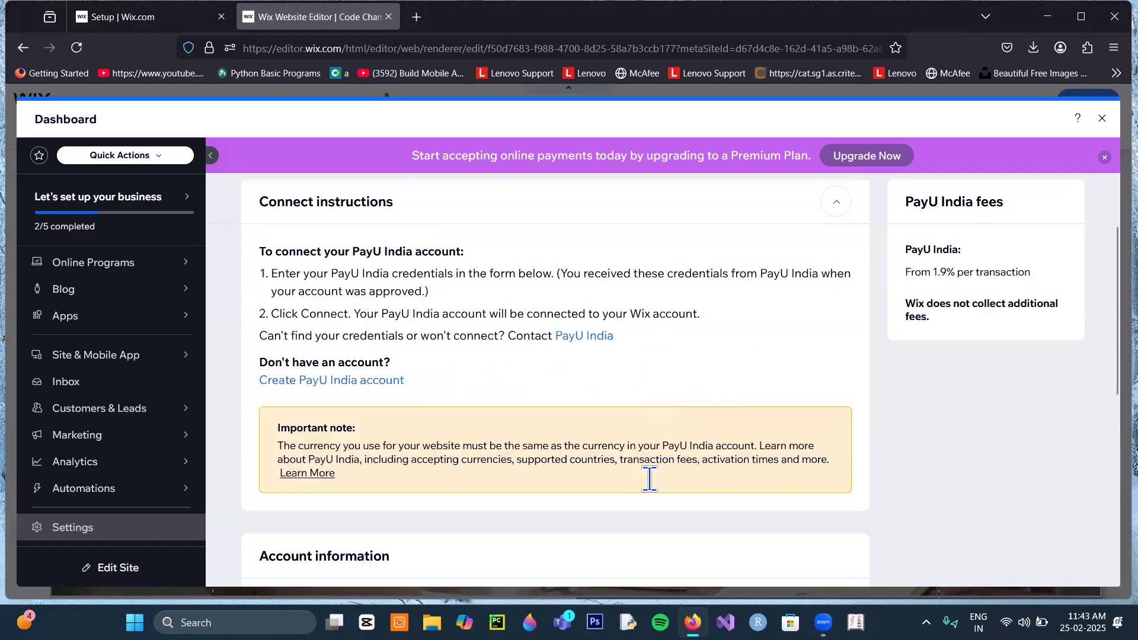
{"action": "left_click", "coordinate": [365, 336]}
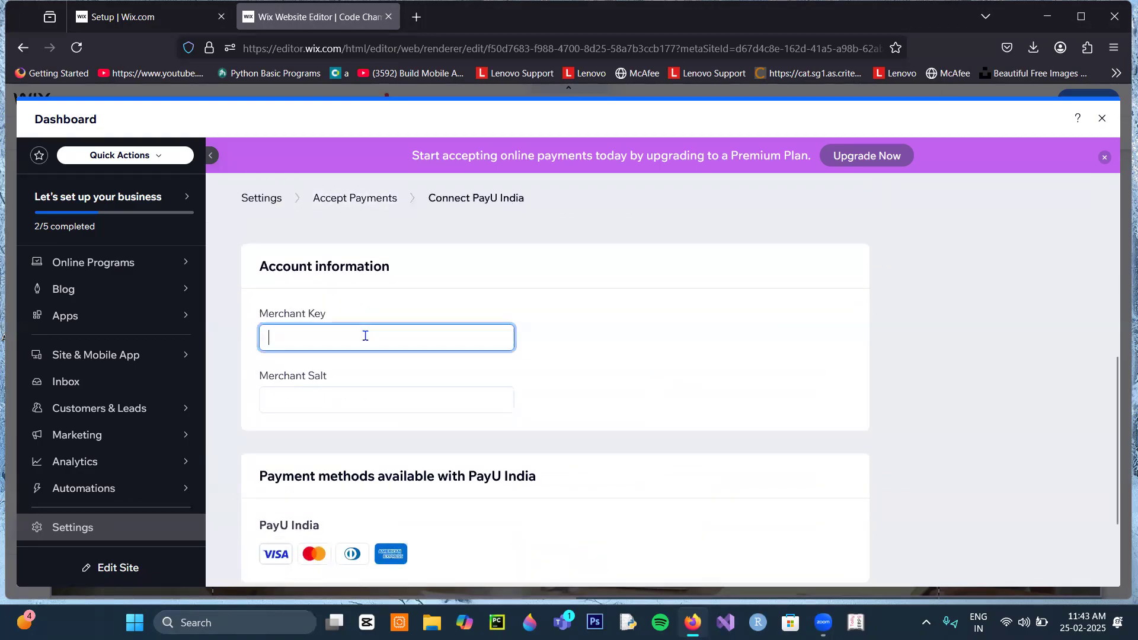
{"action": "left_click", "coordinate": [346, 396]}
{"action": "scroll", "coordinate": [403, 445], "scroll_direction": "down", "scroll_amount": 2}
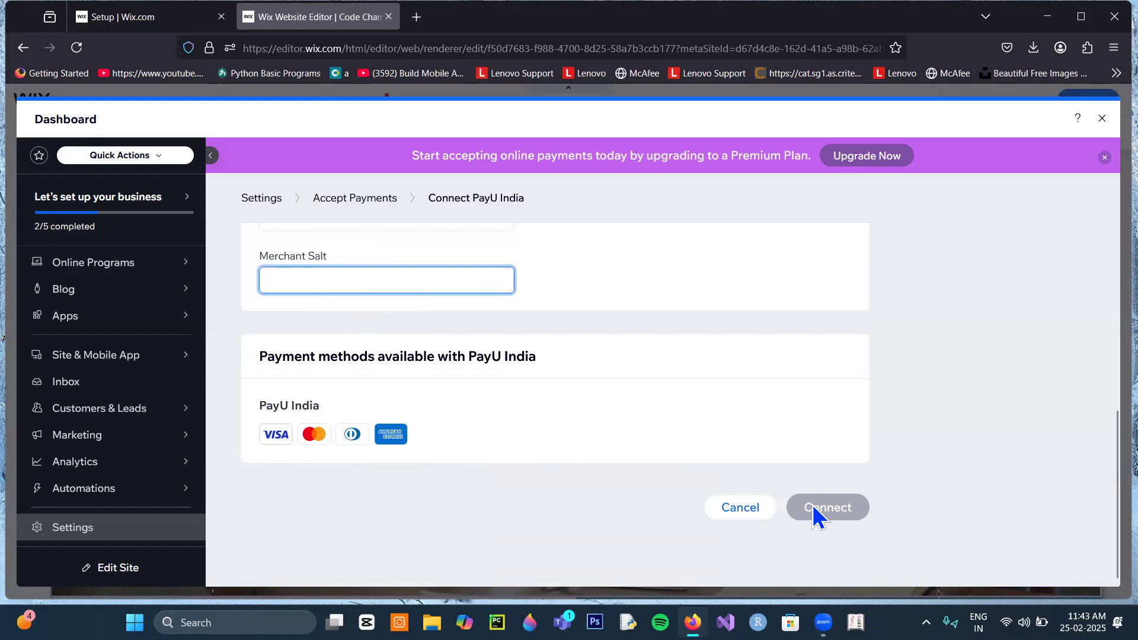
Enter a sample Merchant Key in the PayU India form, leave Merchant Salt empty, and close the dashboard without connecting.
{"action": "scroll", "coordinate": [813, 504], "scroll_direction": "up", "scroll_amount": 4}
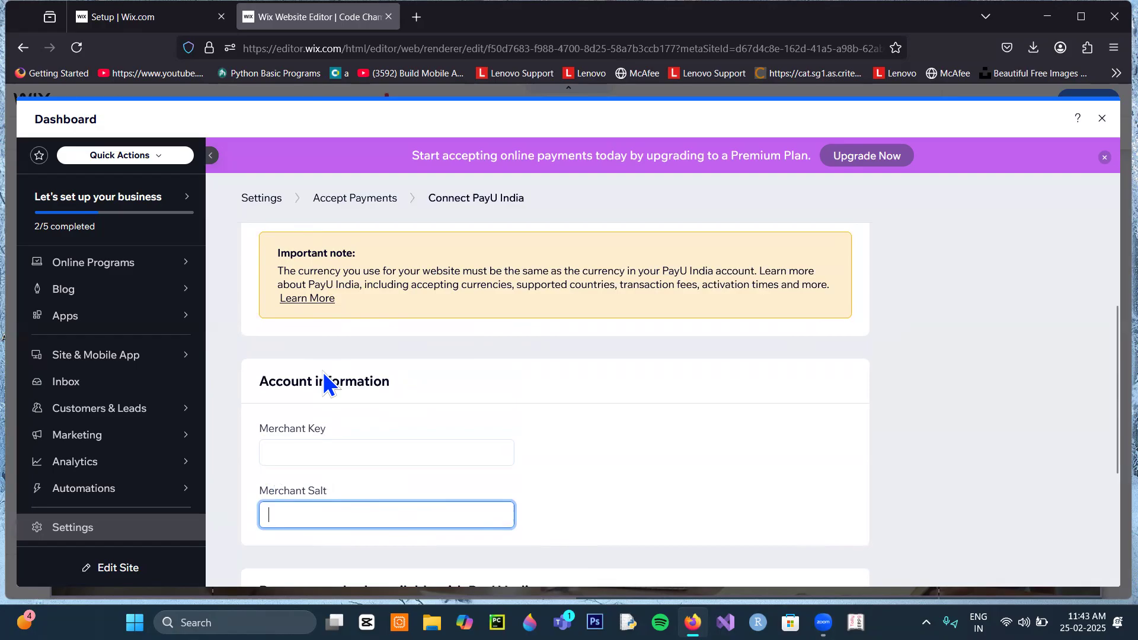
{"action": "left_click", "coordinate": [321, 441]}
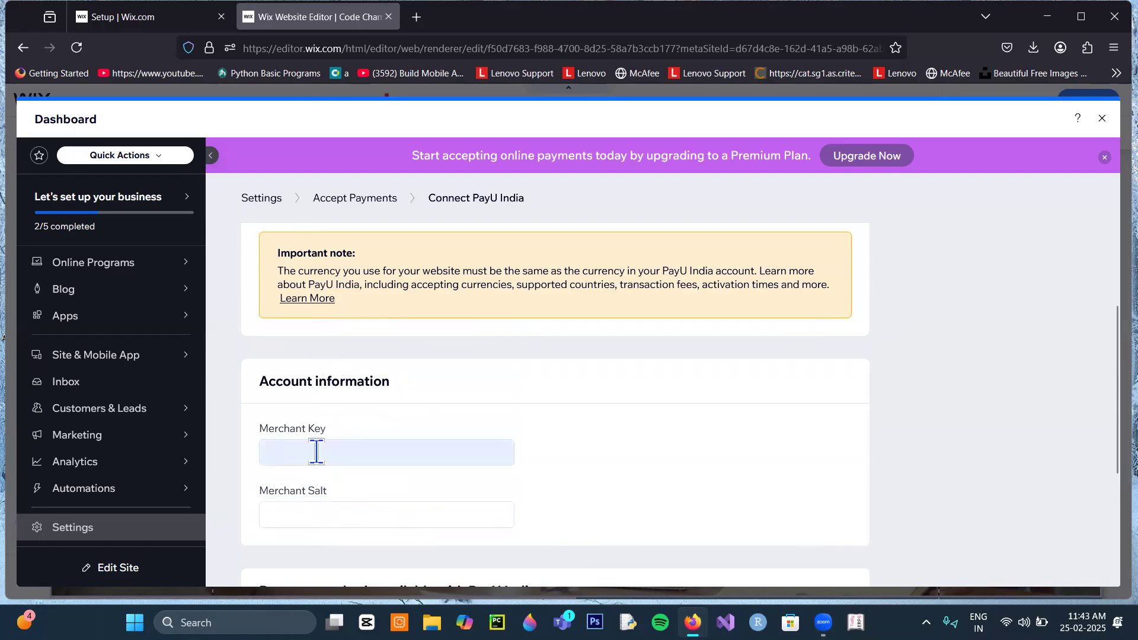
{"action": "left_click", "coordinate": [321, 453]}
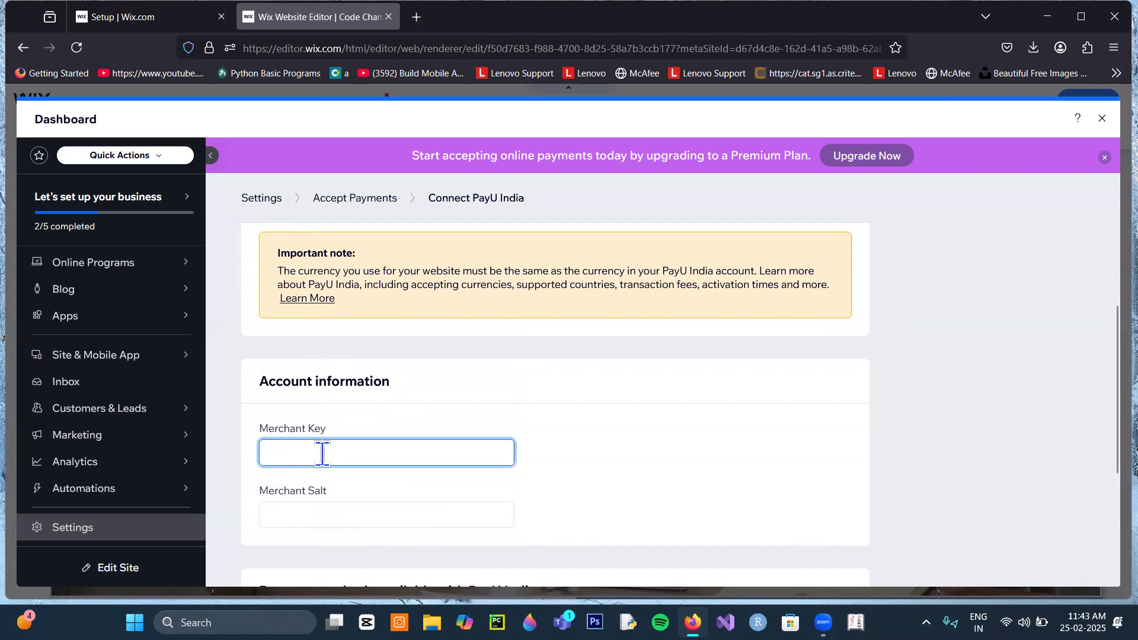
{"action": "left_click", "coordinate": [373, 514]}
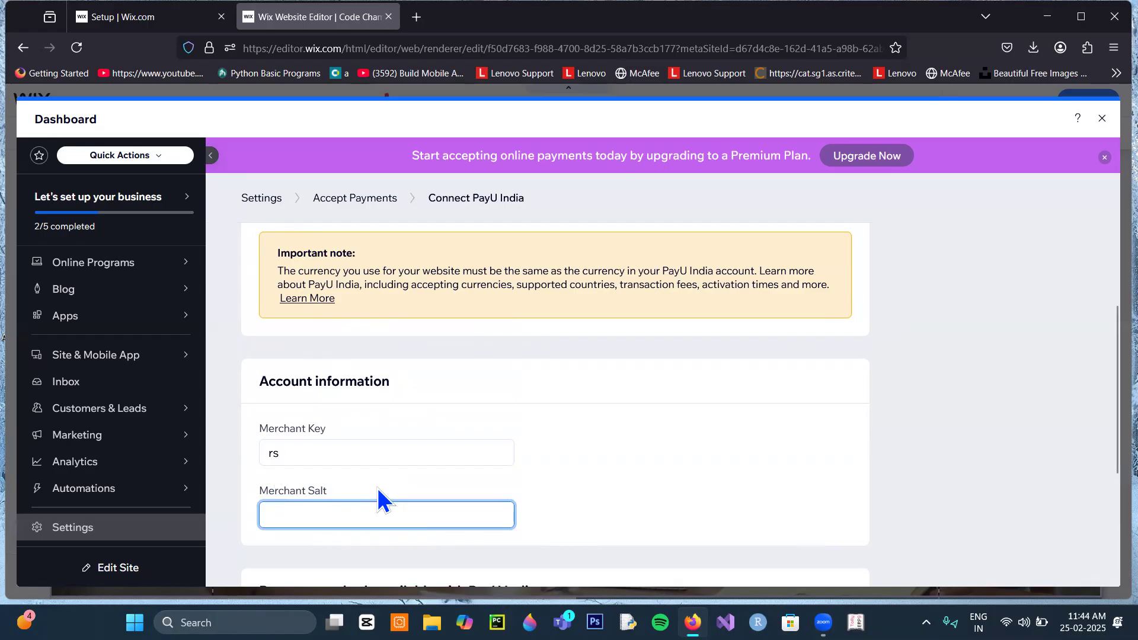
{"action": "scroll", "coordinate": [384, 499], "scroll_direction": "down", "scroll_amount": 4}
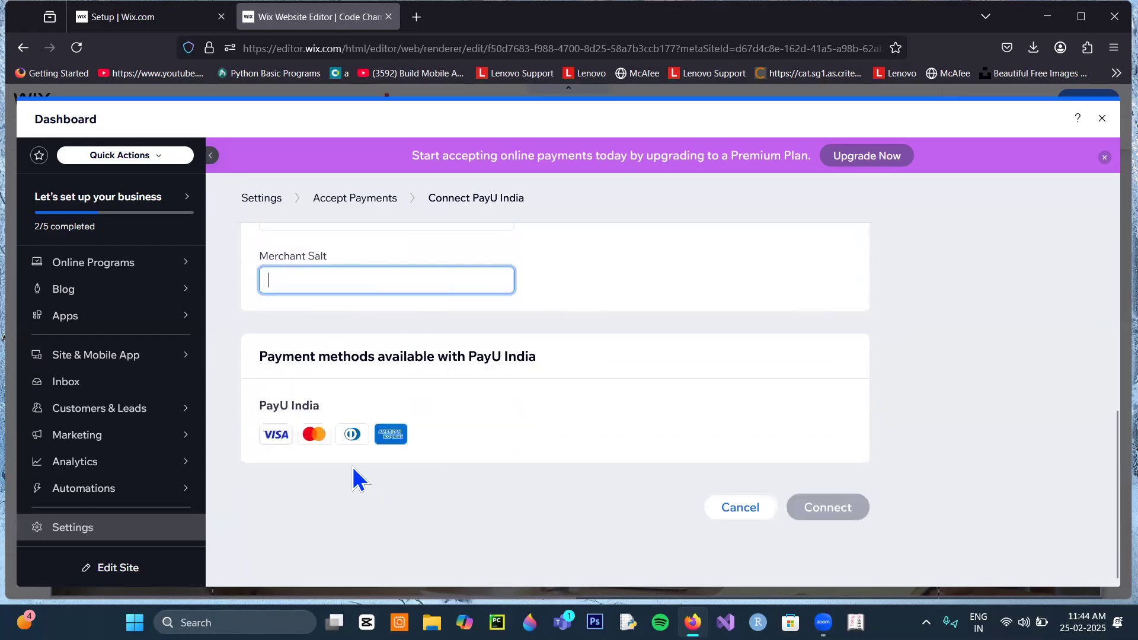
{"action": "left_click", "coordinate": [339, 441]}
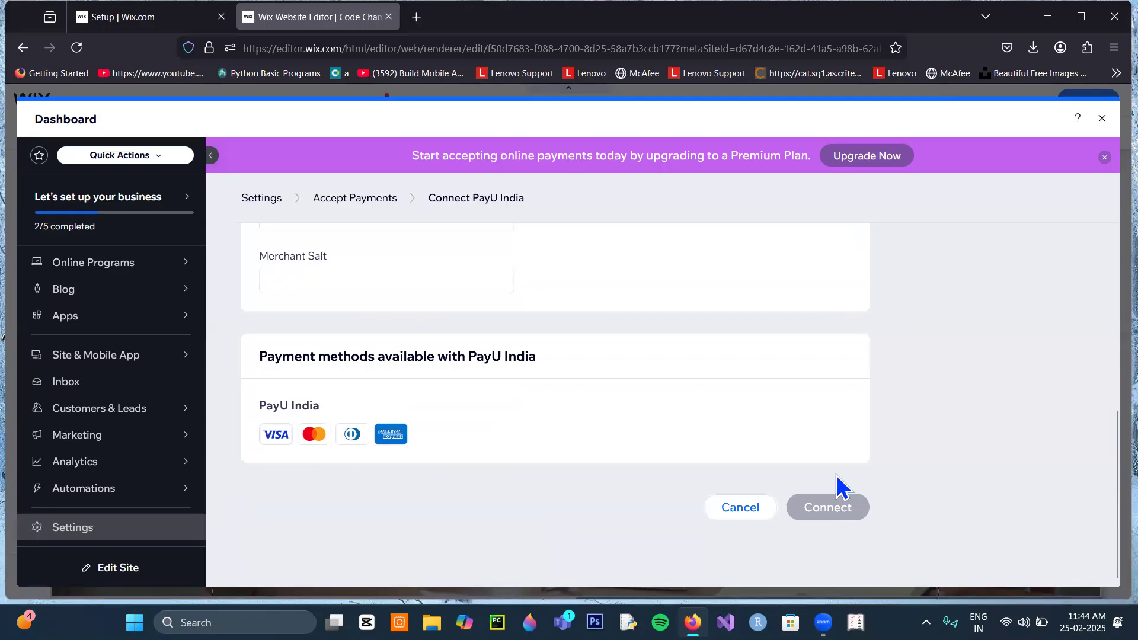
{"action": "scroll", "coordinate": [395, 354], "scroll_direction": "up", "scroll_amount": 6}
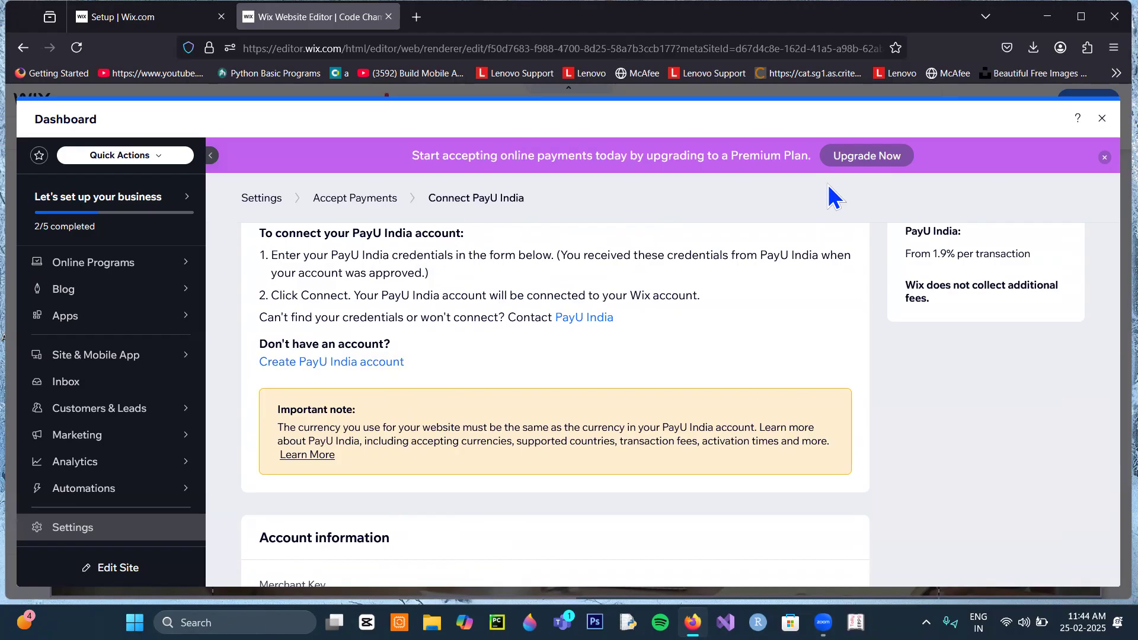
{"action": "left_click", "coordinate": [1102, 118]}
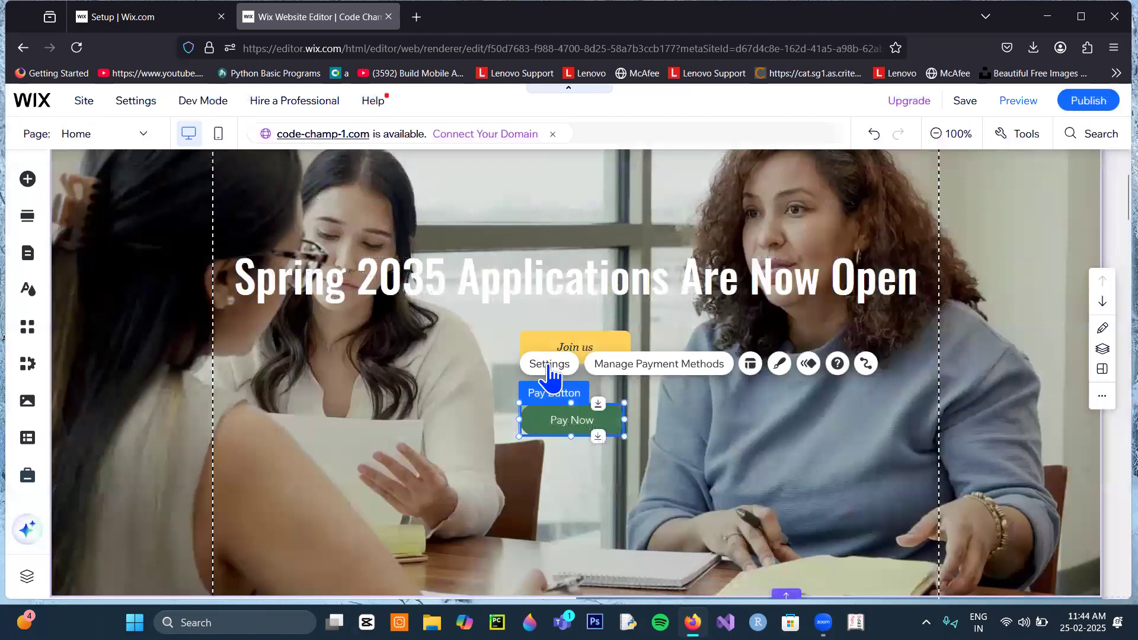
Enable the Terms & Conditions checkbox in the Pay Now button's settings.
{"action": "left_click", "coordinate": [548, 365]}
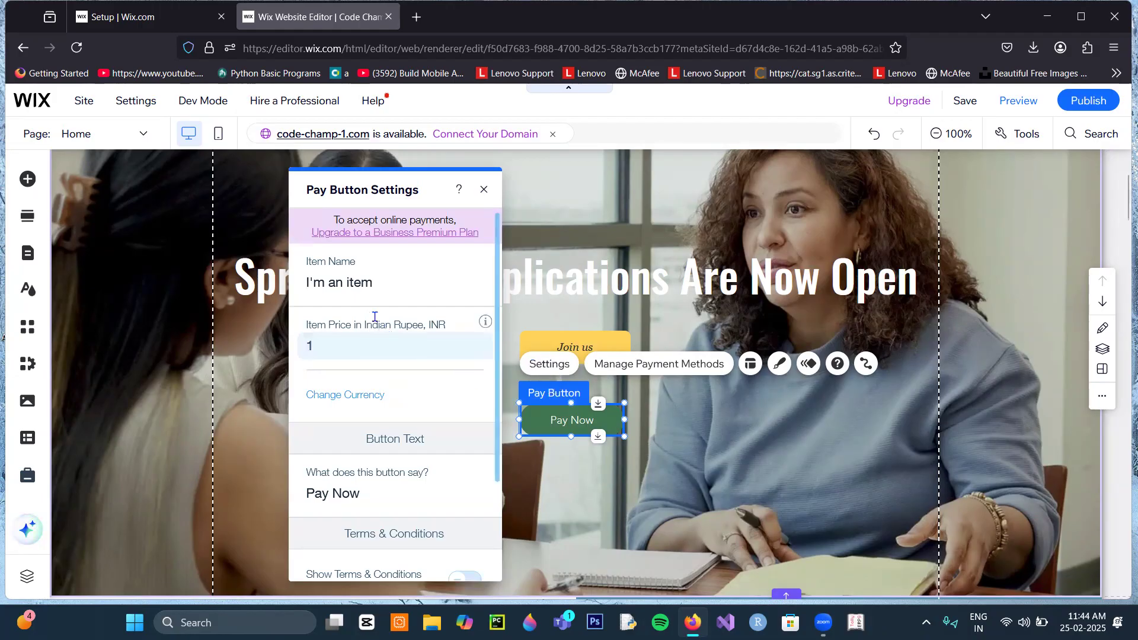
{"action": "scroll", "coordinate": [374, 317], "scroll_direction": "down", "scroll_amount": 2}
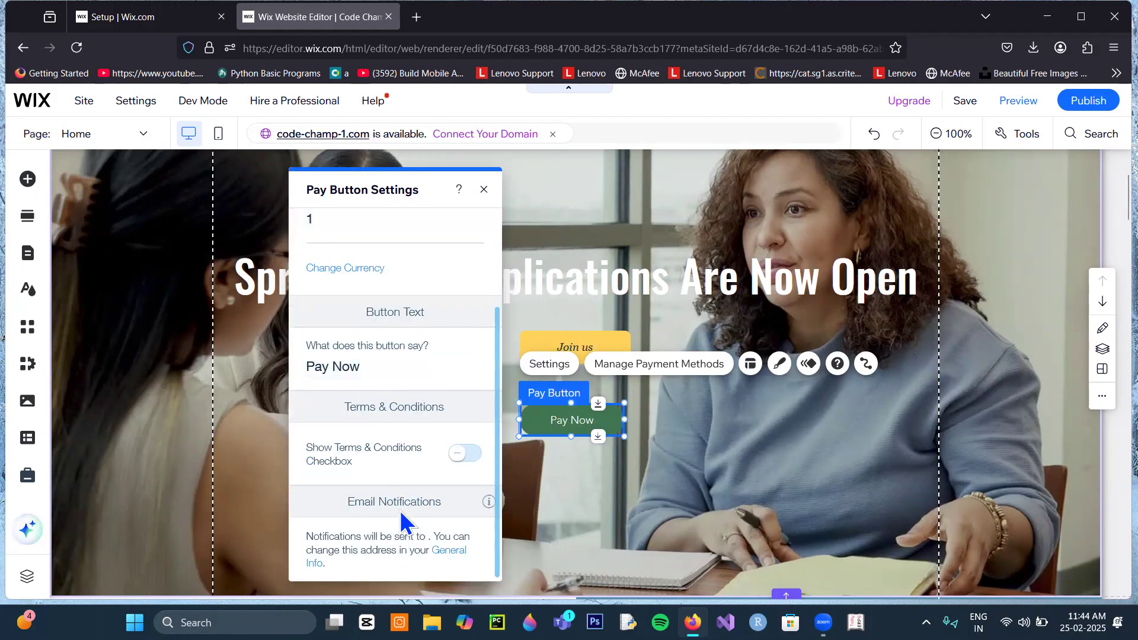
{"action": "left_click", "coordinate": [468, 455]}
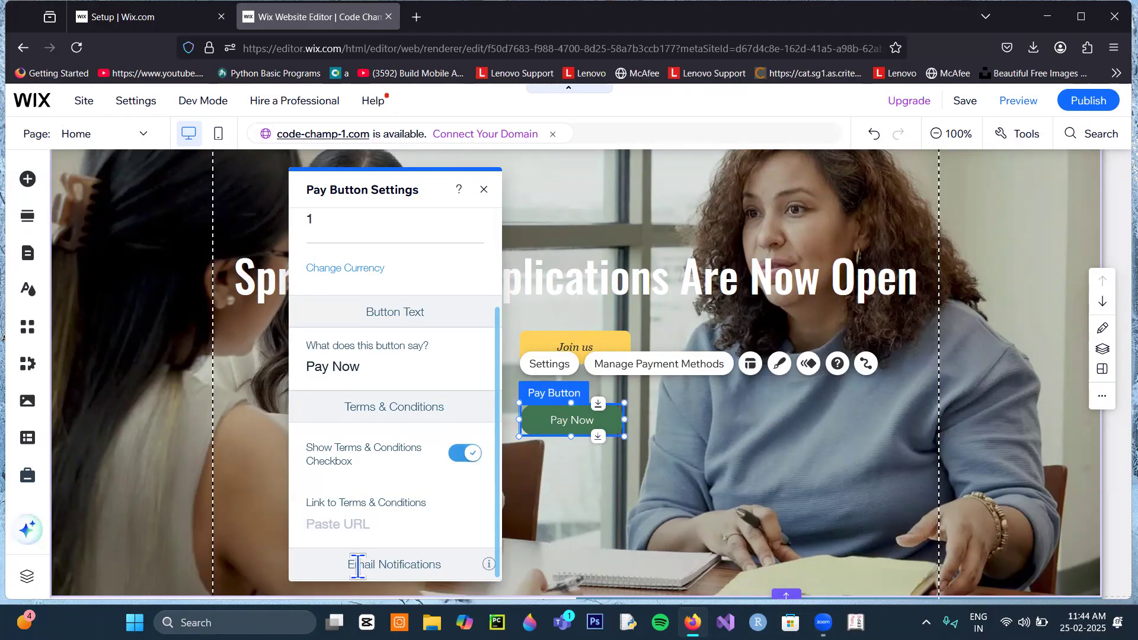
{"action": "left_click", "coordinate": [484, 189]}
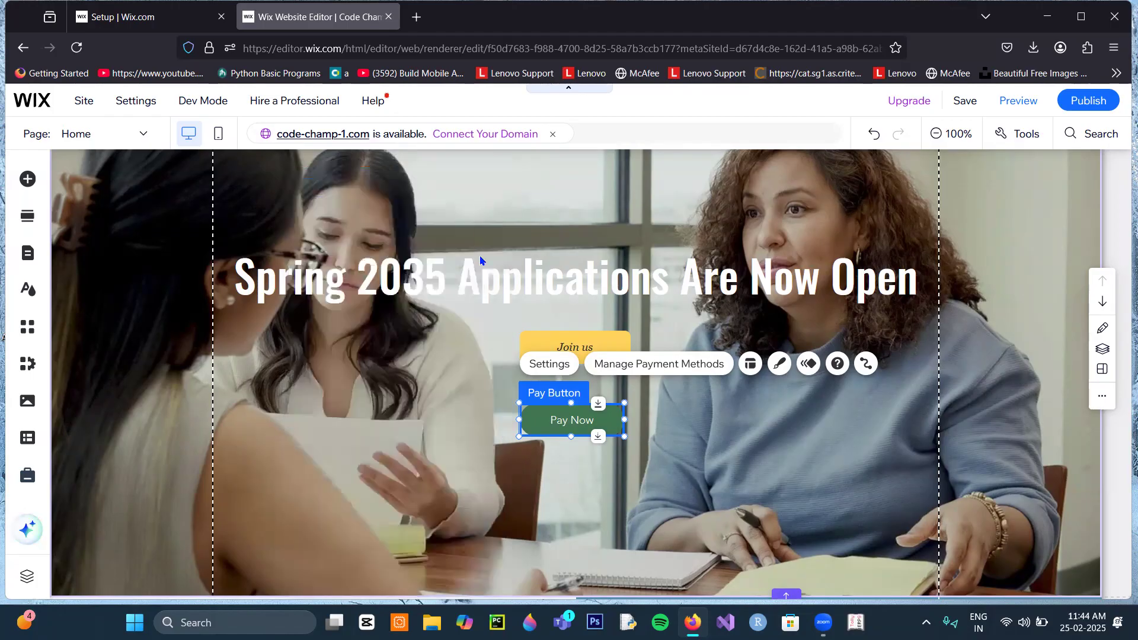
Apply the Flip animation to the Pay Now button and open its customization options without changing them.
{"action": "left_click", "coordinate": [810, 364]}
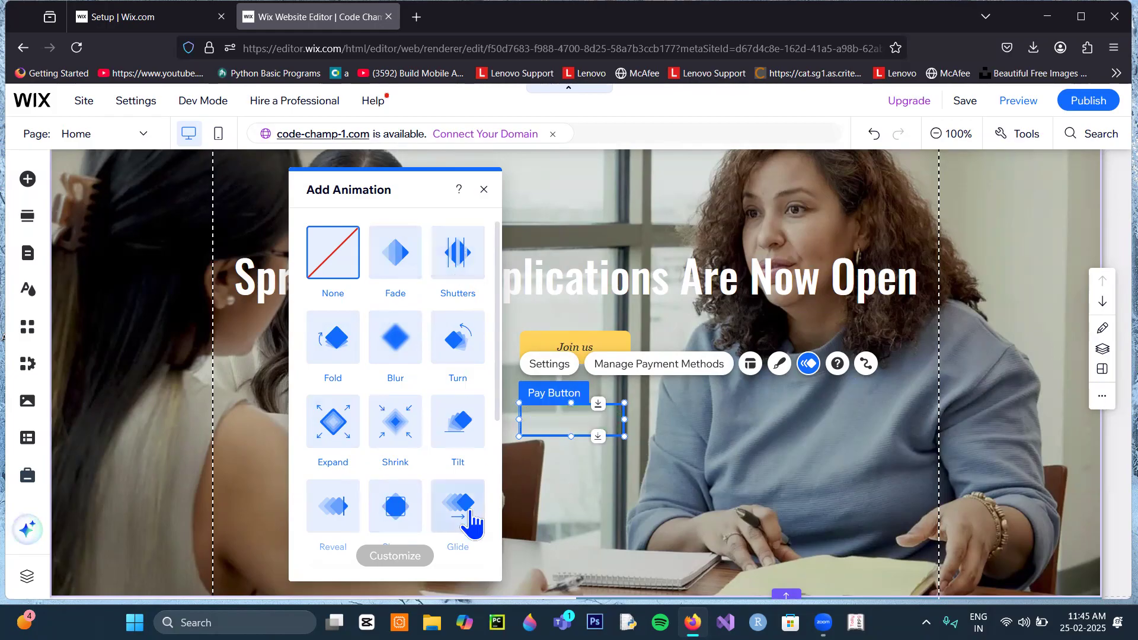
{"action": "scroll", "coordinate": [469, 522], "scroll_direction": "down", "scroll_amount": 5}
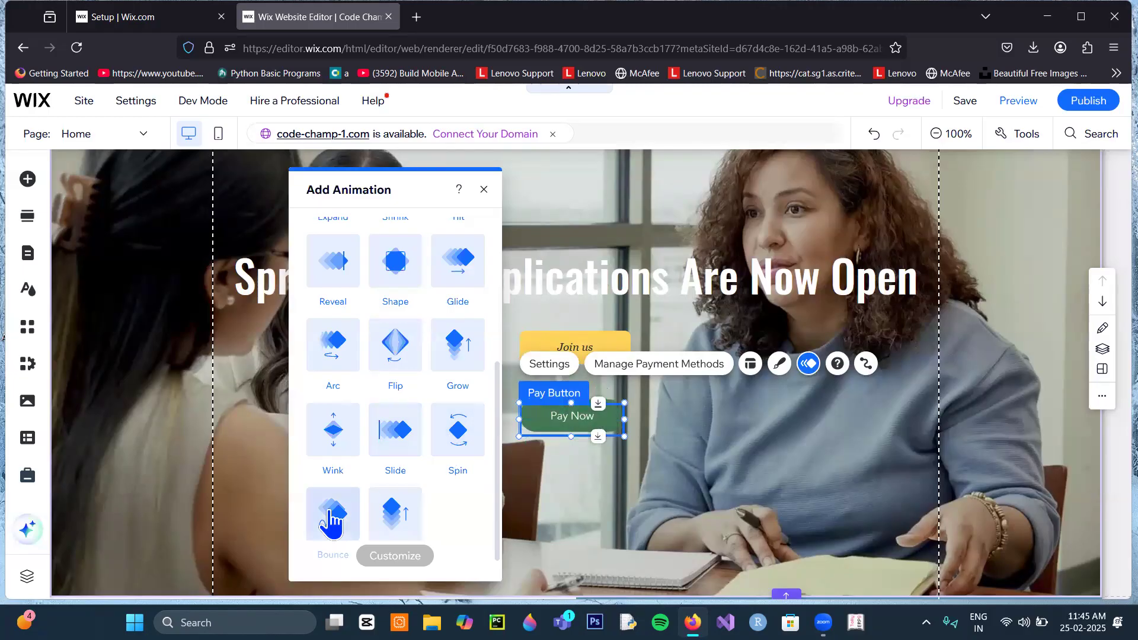
{"action": "left_click", "coordinate": [392, 359]}
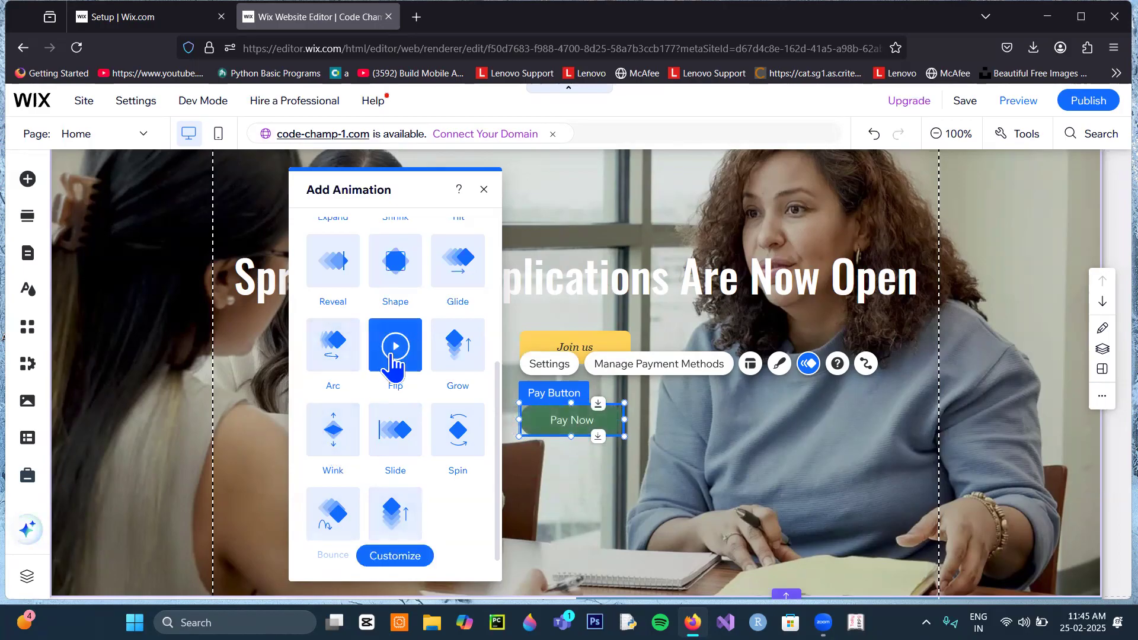
{"action": "left_click", "coordinate": [403, 558]}
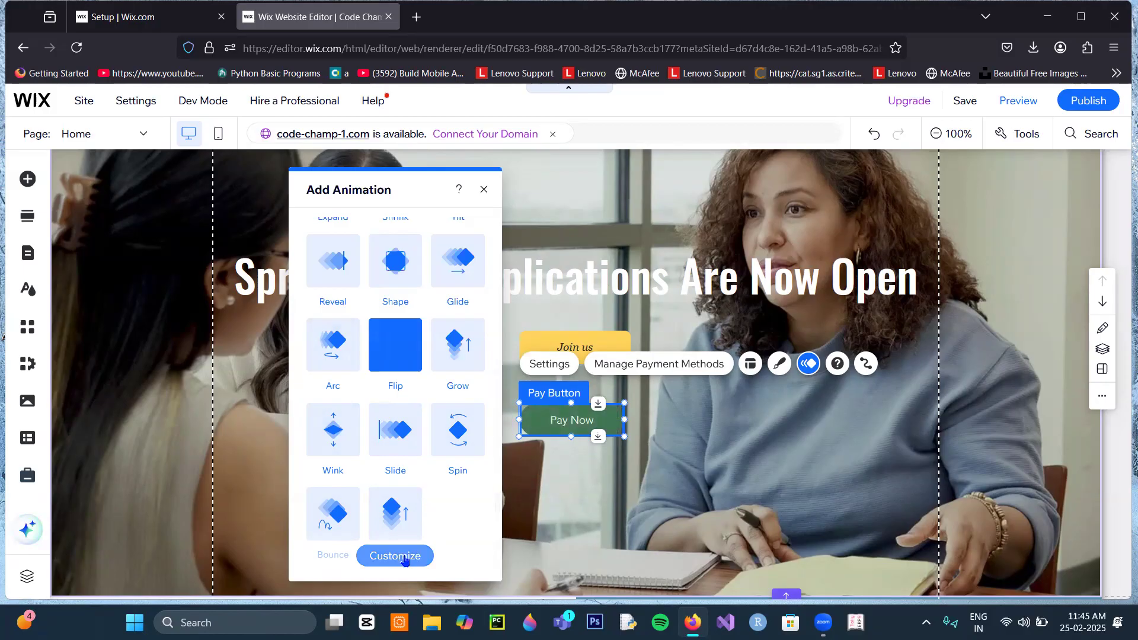
{"action": "left_click", "coordinate": [484, 189]}
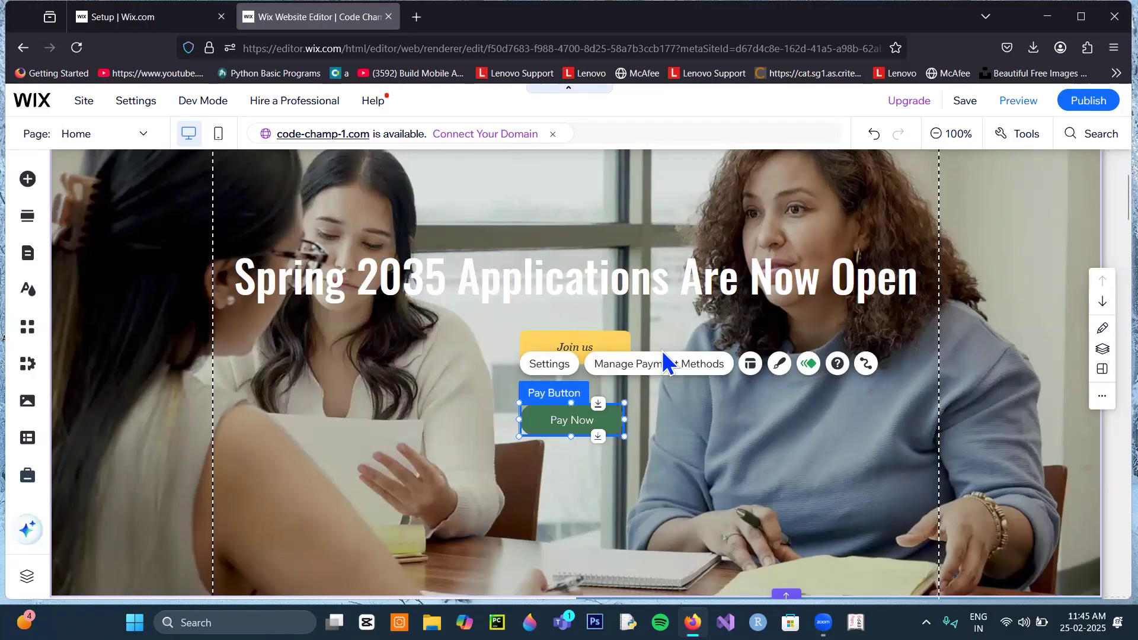
Publish the site and open the live Code Champ page to check the Pay Now button below Join us.
{"action": "left_click", "coordinate": [1090, 102]}
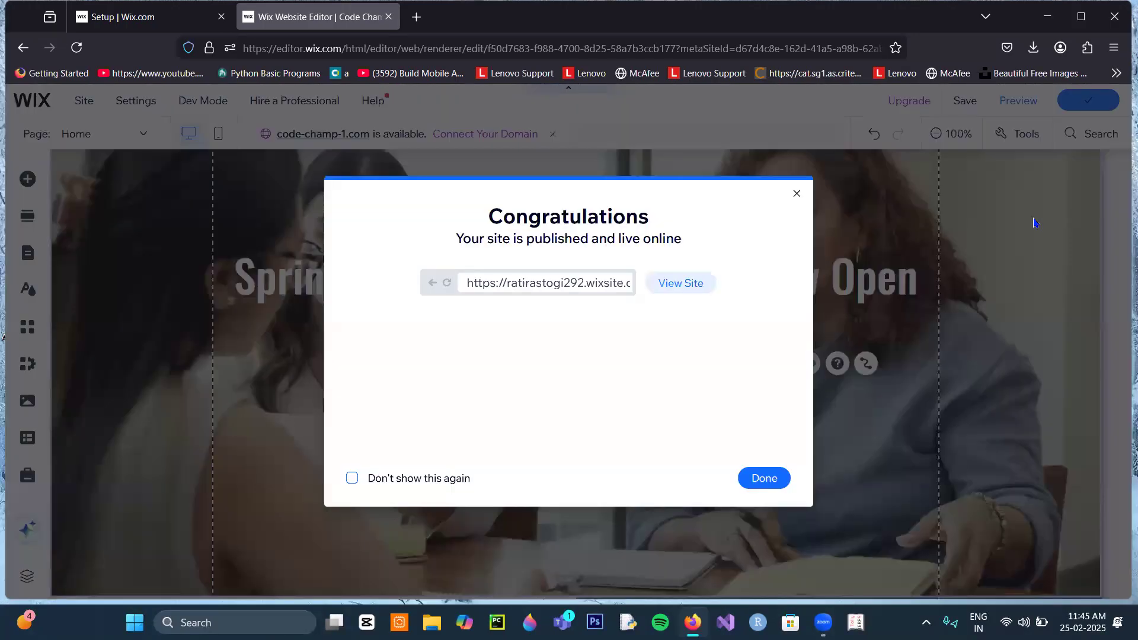
{"action": "double_click", "coordinate": [540, 282]}
{"action": "triple_click", "coordinate": [541, 283]}
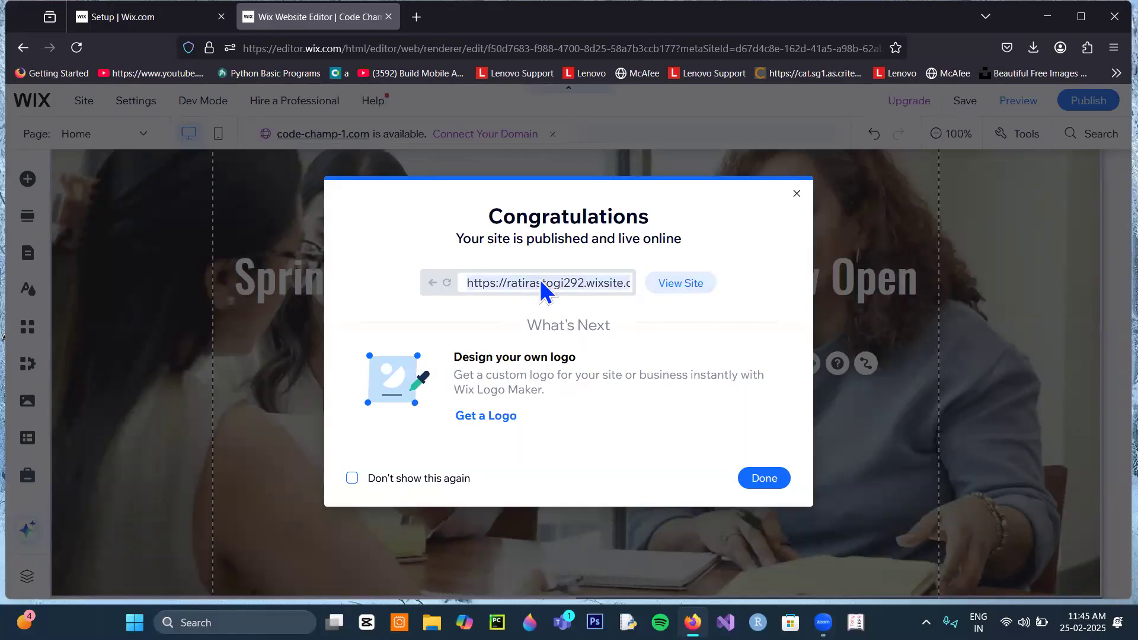
{"action": "left_click", "coordinate": [678, 283]}
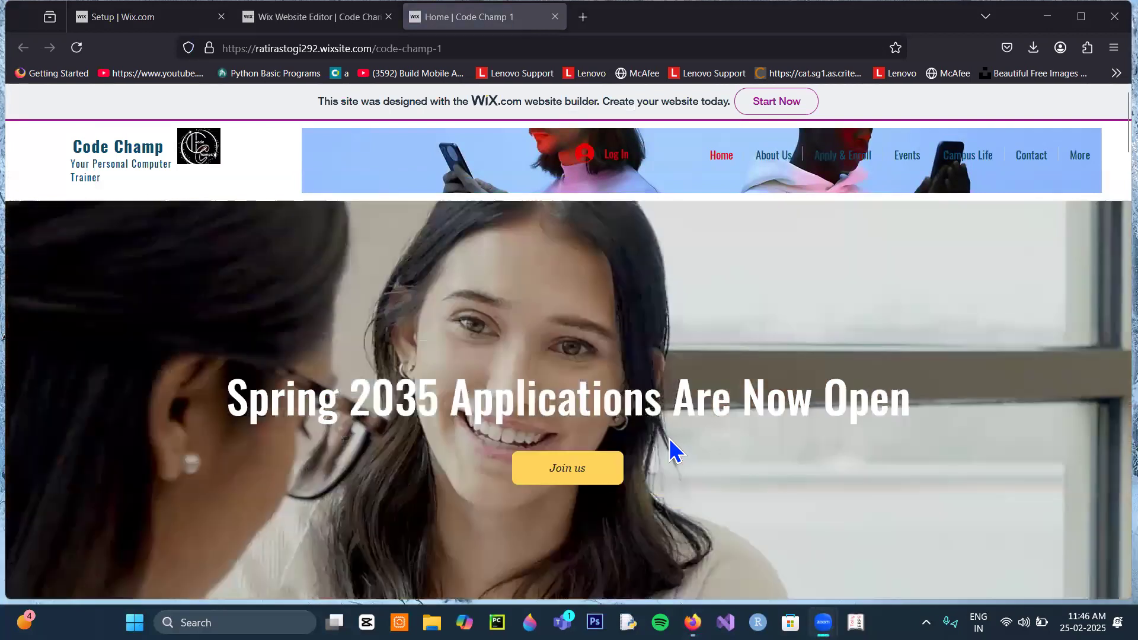
{"action": "scroll", "coordinate": [663, 446], "scroll_direction": "down", "scroll_amount": 3}
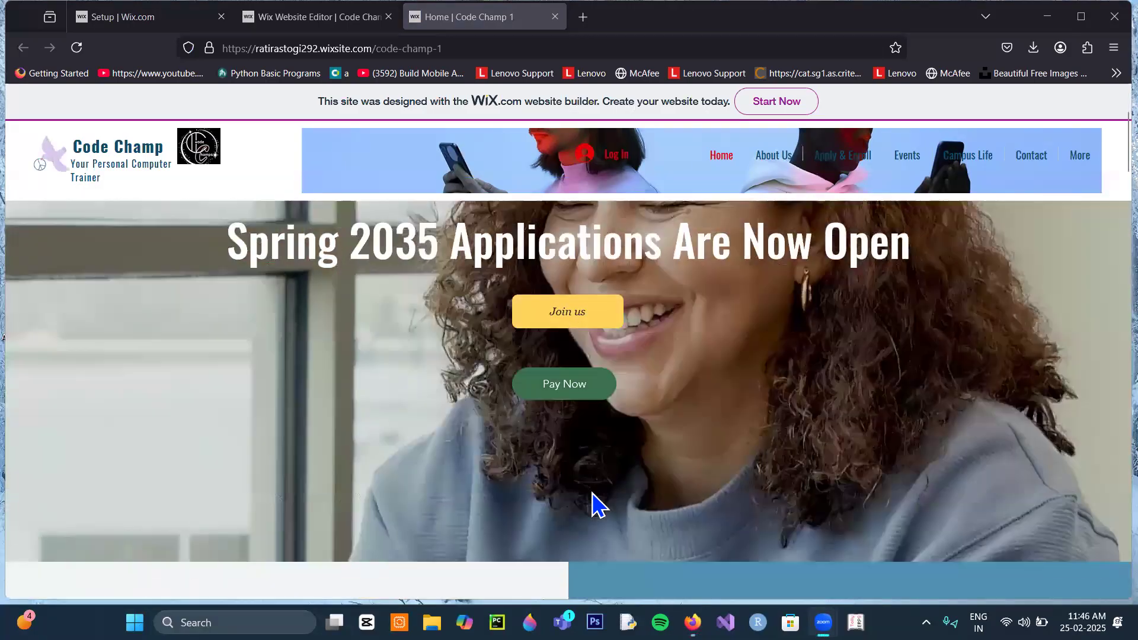
{"action": "scroll", "coordinate": [864, 381], "scroll_direction": "up", "scroll_amount": 2}
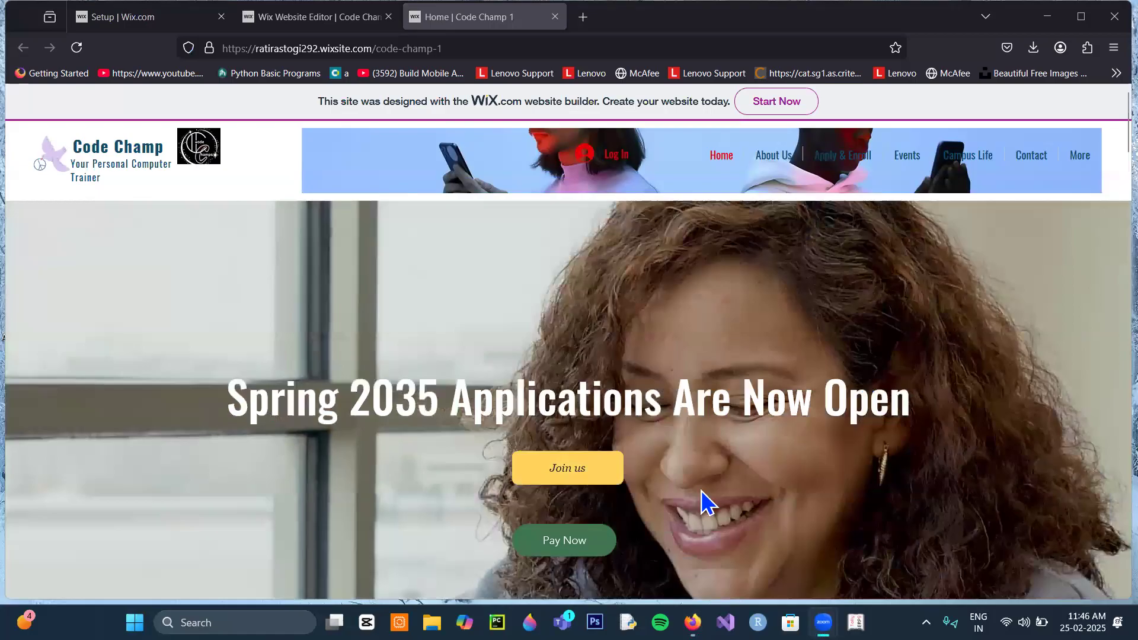
Look through the live home page's sections, from Why You Choose Code Champ to Upcoming Events.
{"action": "scroll", "coordinate": [564, 477], "scroll_direction": "down", "scroll_amount": 5}
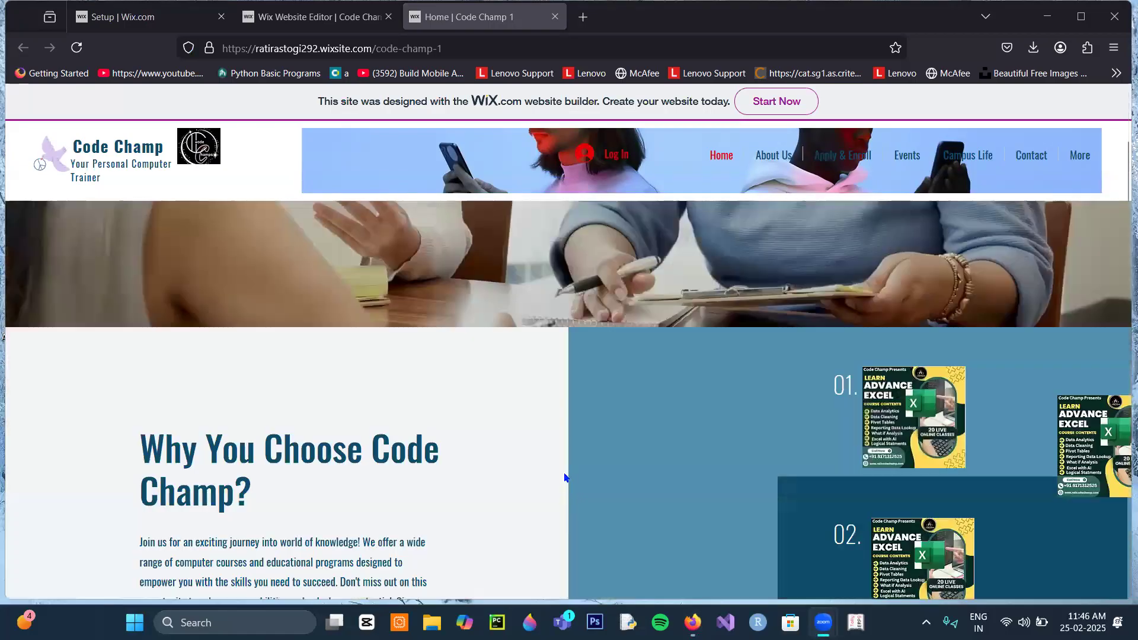
{"action": "scroll", "coordinate": [570, 482], "scroll_direction": "down", "scroll_amount": 10}
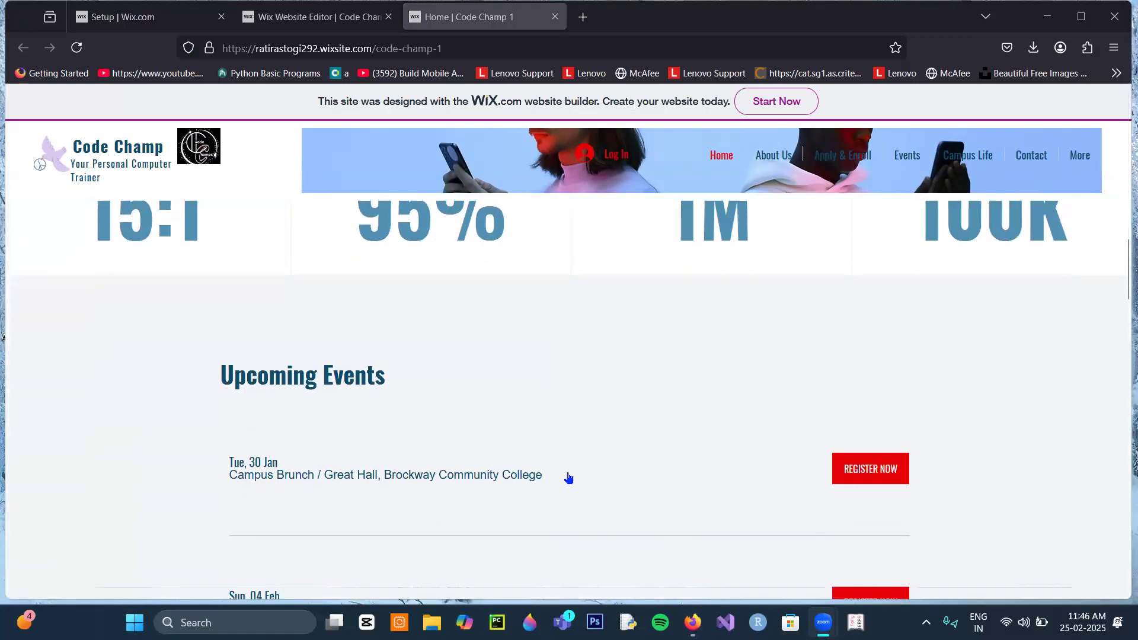
{"action": "scroll", "coordinate": [724, 190], "scroll_direction": "up", "scroll_amount": 7}
Open the live site's About Us page and examine it from the faculty members down to the office contacts in the footer.
{"action": "left_click", "coordinate": [774, 155]}
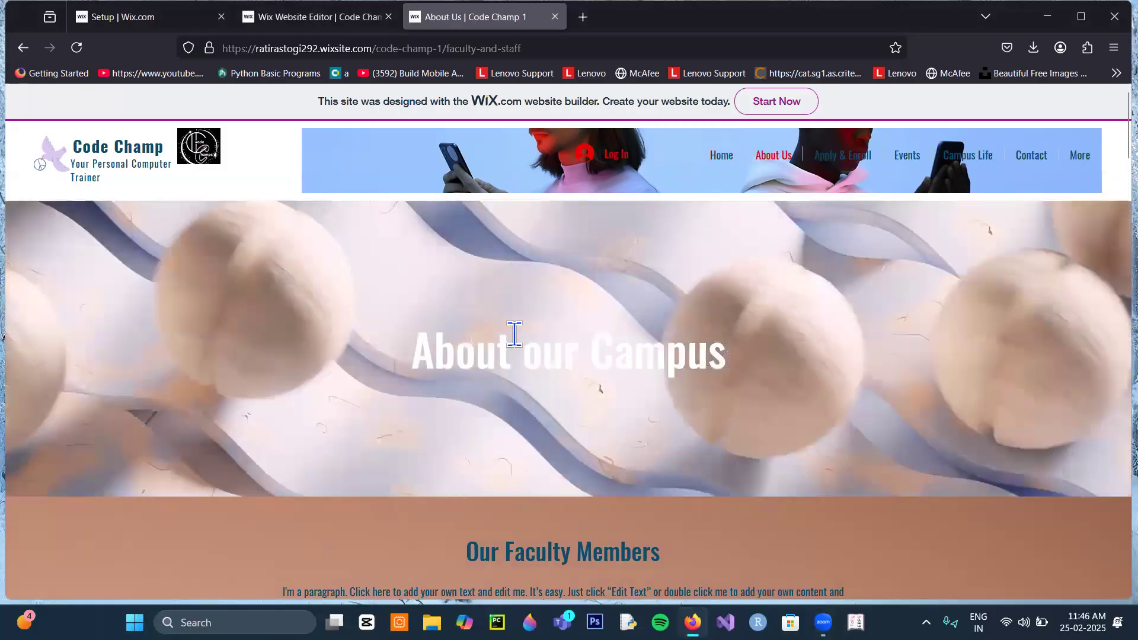
{"action": "scroll", "coordinate": [515, 347], "scroll_direction": "down", "scroll_amount": 10}
{"action": "scroll", "coordinate": [517, 348], "scroll_direction": "down", "scroll_amount": 3}
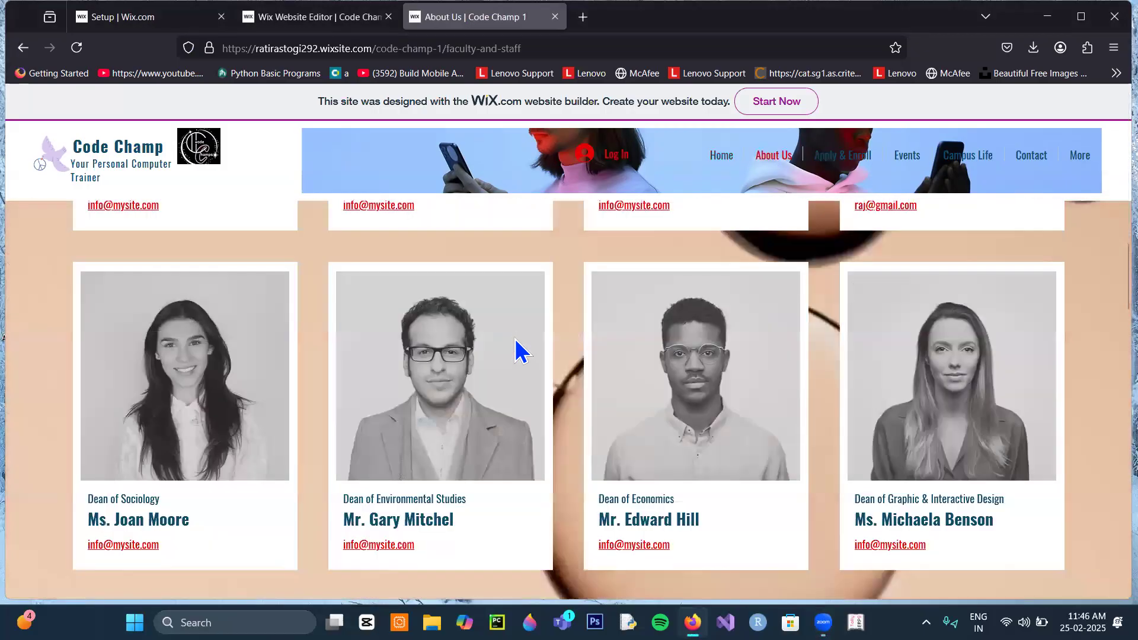
{"action": "scroll", "coordinate": [991, 487], "scroll_direction": "down", "scroll_amount": 5}
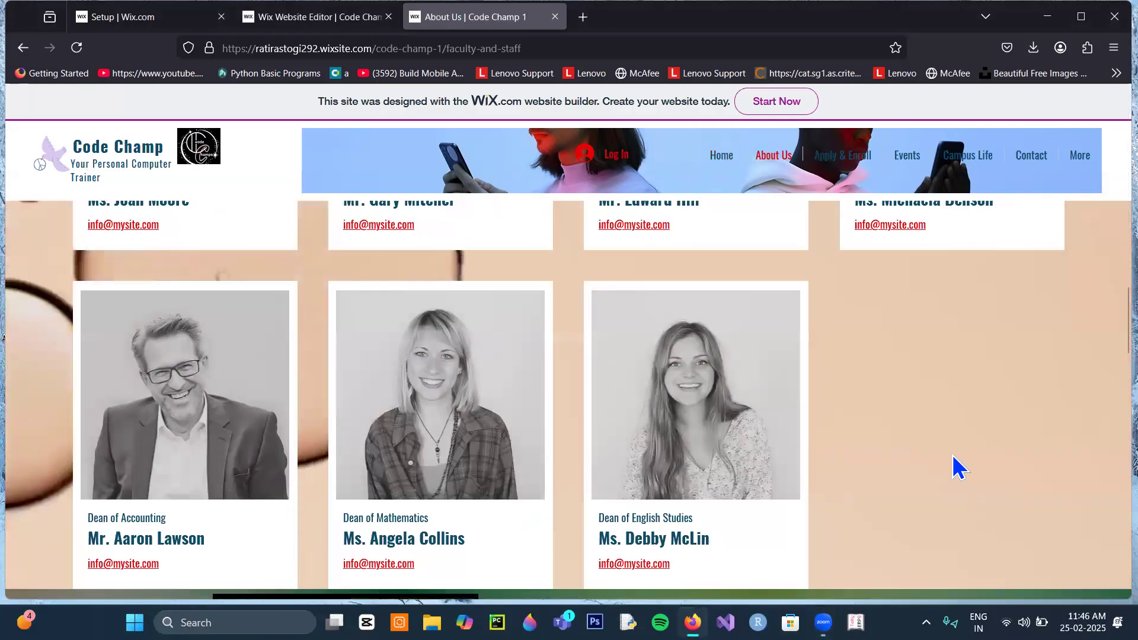
{"action": "scroll", "coordinate": [947, 465], "scroll_direction": "up", "scroll_amount": 1}
{"action": "scroll", "coordinate": [947, 453], "scroll_direction": "down", "scroll_amount": 10}
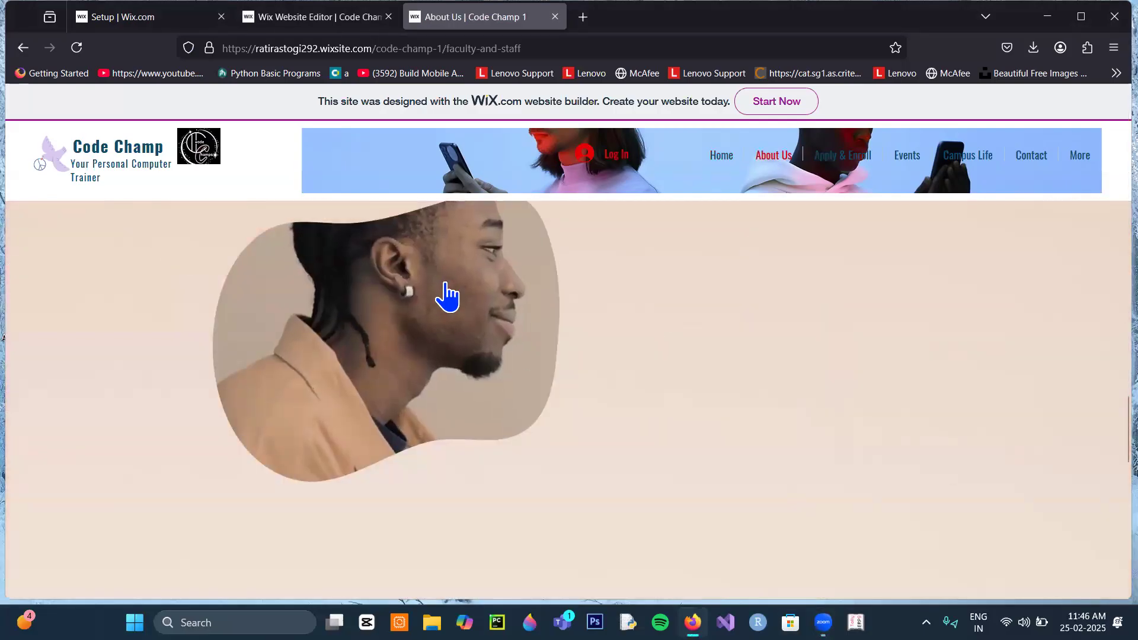
{"action": "scroll", "coordinate": [452, 323], "scroll_direction": "down", "scroll_amount": 3}
{"action": "scroll", "coordinate": [453, 325], "scroll_direction": "down", "scroll_amount": 3}
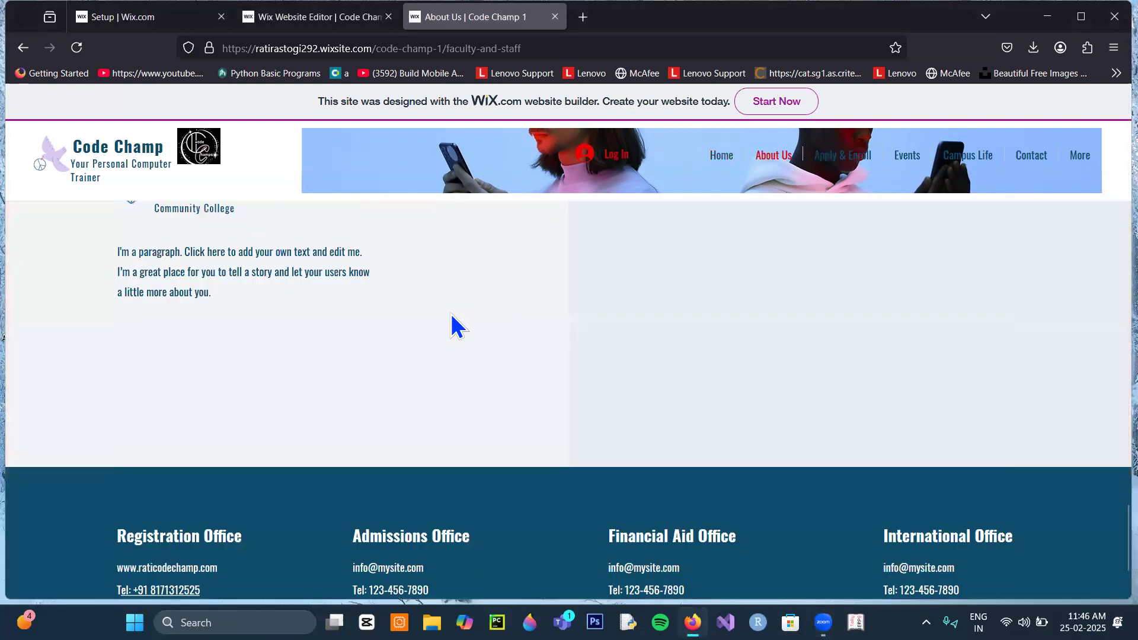
Review the About Us page again from the footer back up to the faculty member cards.
{"action": "scroll", "coordinate": [452, 325], "scroll_direction": "up", "scroll_amount": 5}
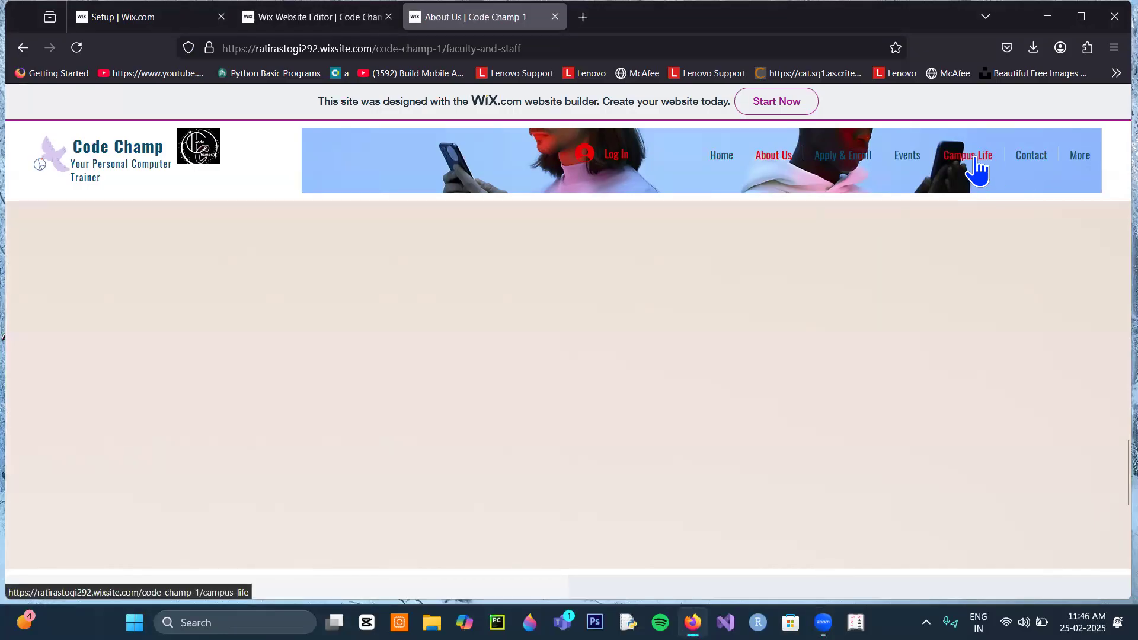
{"action": "scroll", "coordinate": [950, 255], "scroll_direction": "up", "scroll_amount": 5}
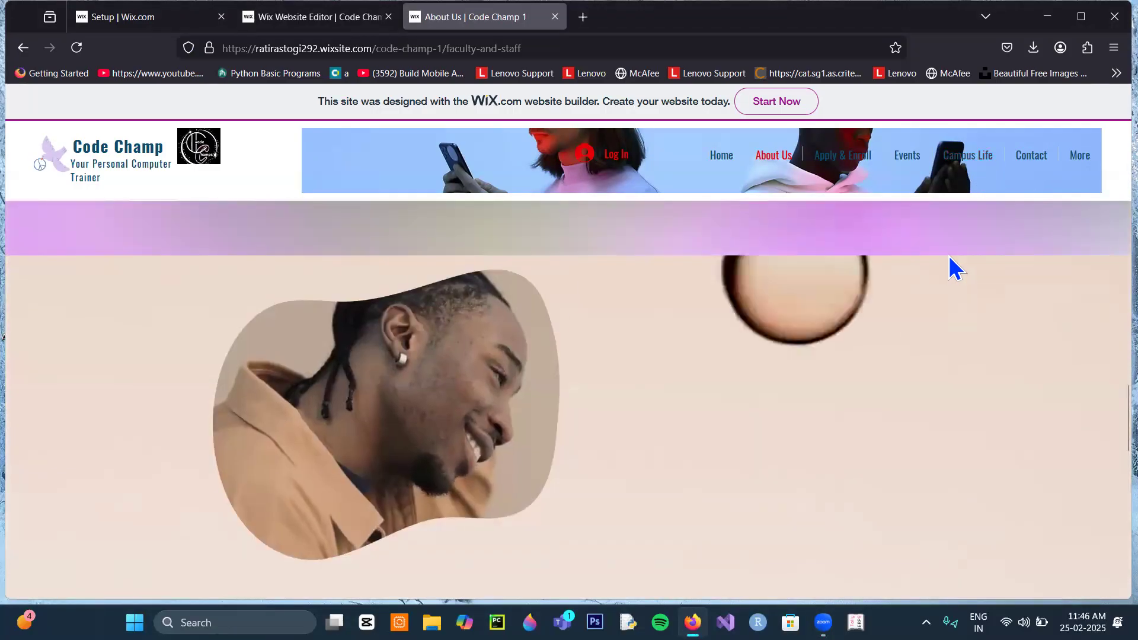
{"action": "scroll", "coordinate": [947, 254], "scroll_direction": "down", "scroll_amount": 5}
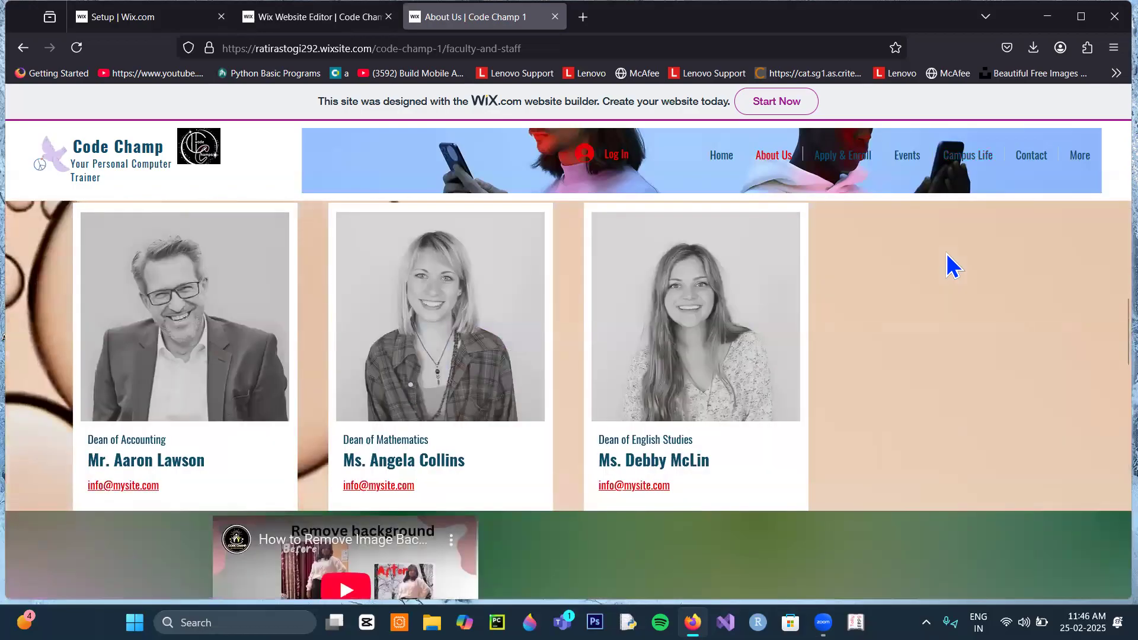
{"action": "scroll", "coordinate": [947, 254], "scroll_direction": "down", "scroll_amount": 5}
{"action": "scroll", "coordinate": [948, 251], "scroll_direction": "up", "scroll_amount": 1}
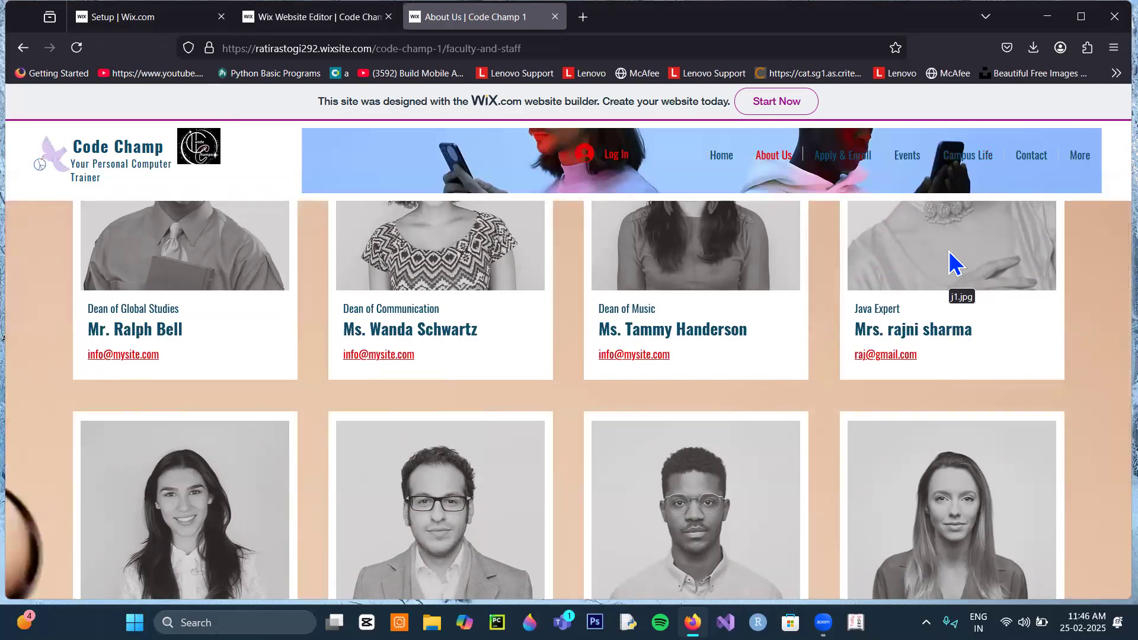
{"action": "scroll", "coordinate": [723, 172], "scroll_direction": "up", "scroll_amount": 10}
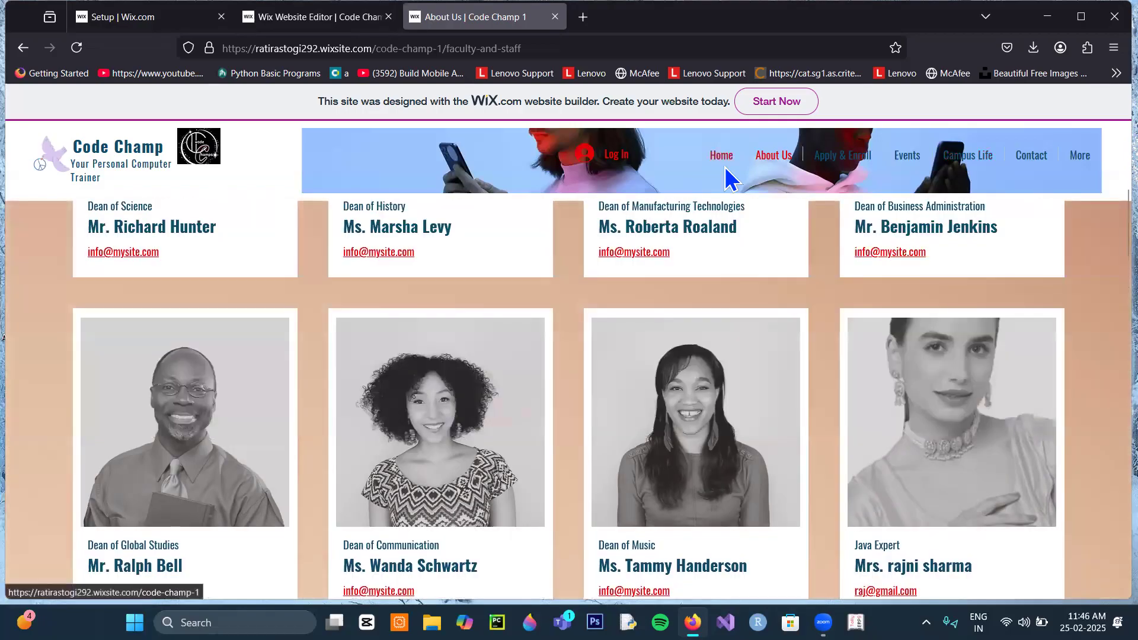